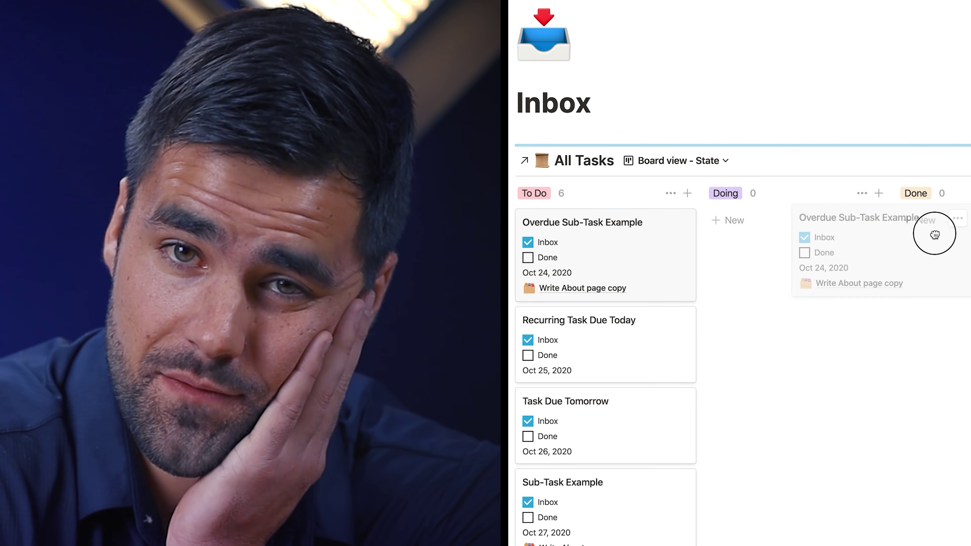
Drag a task card into the Done column on the board
left_click_drag(869, 232, 943, 238)
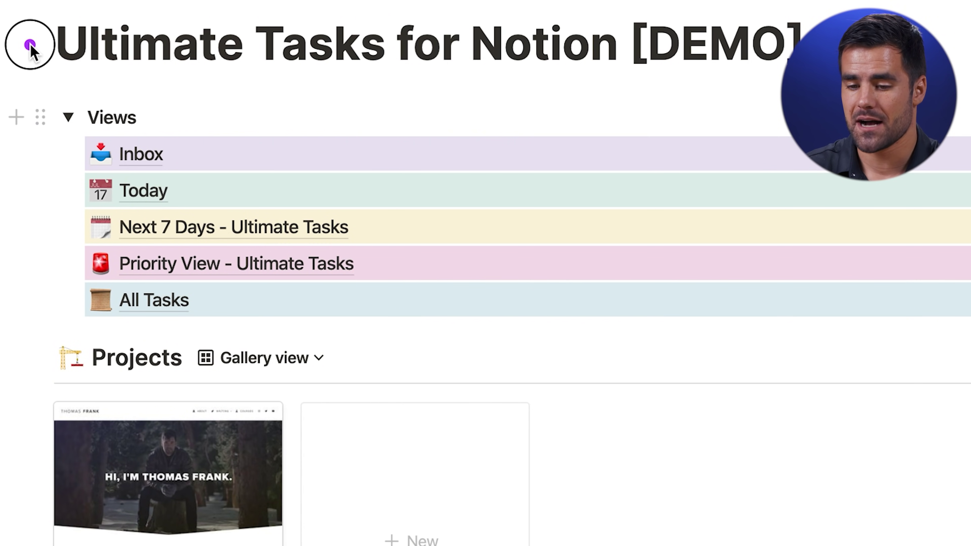
mouse_move(30, 45)
left_mouse_down()
mouse_move(266, 352)
mouse_move(445, 471)
left_mouse_up()
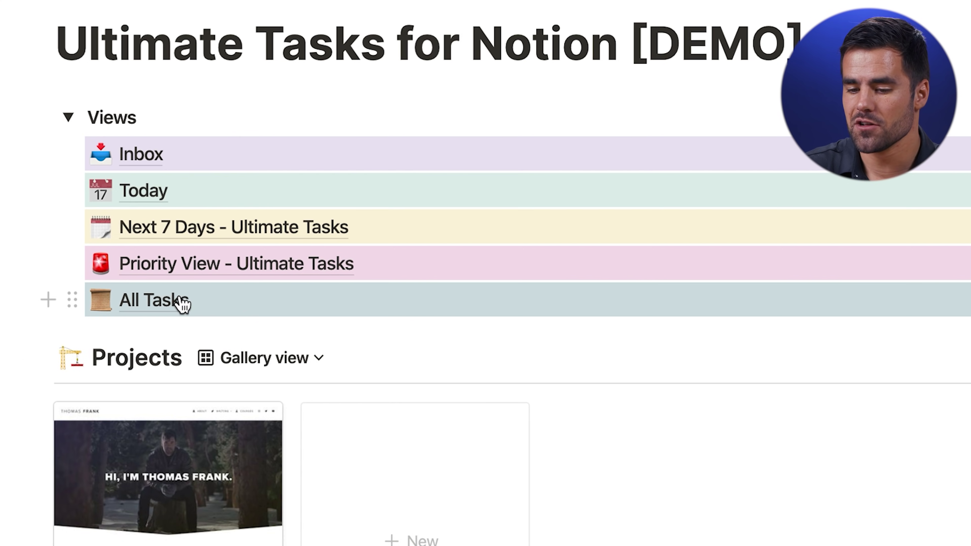
left_click(165, 302)
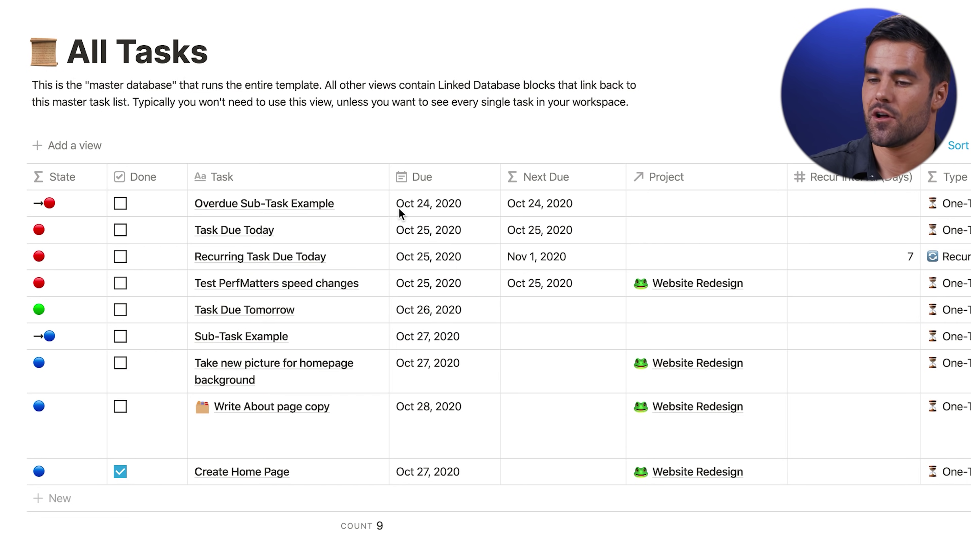
left_click(460, 39)
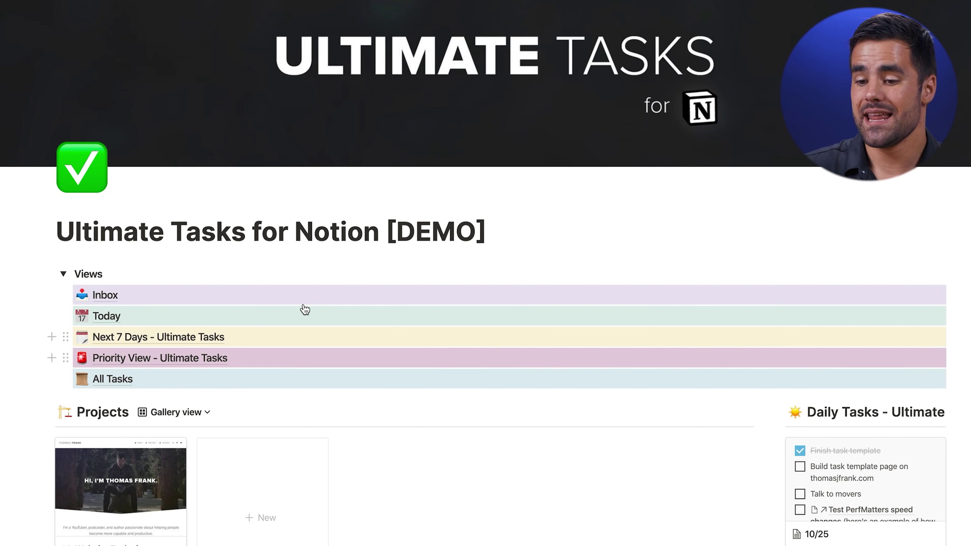
Scroll past the Projects gallery to the task table with Type, Next Due and Recur Interval columns
scroll(302, 344, "down", 2)
left_click(302, 343)
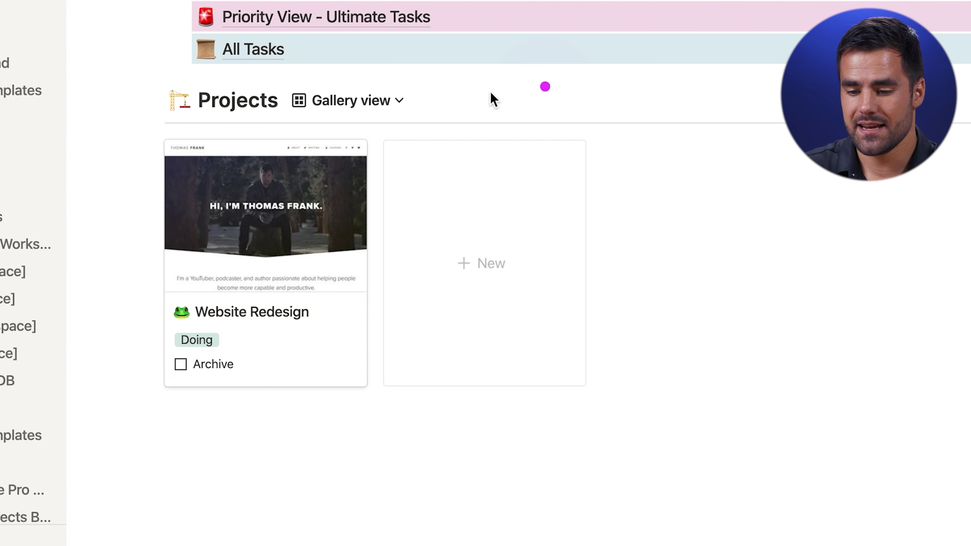
mouse_move(122, 73)
left_mouse_down()
mouse_move(507, 505)
mouse_move(557, 522)
left_mouse_up()
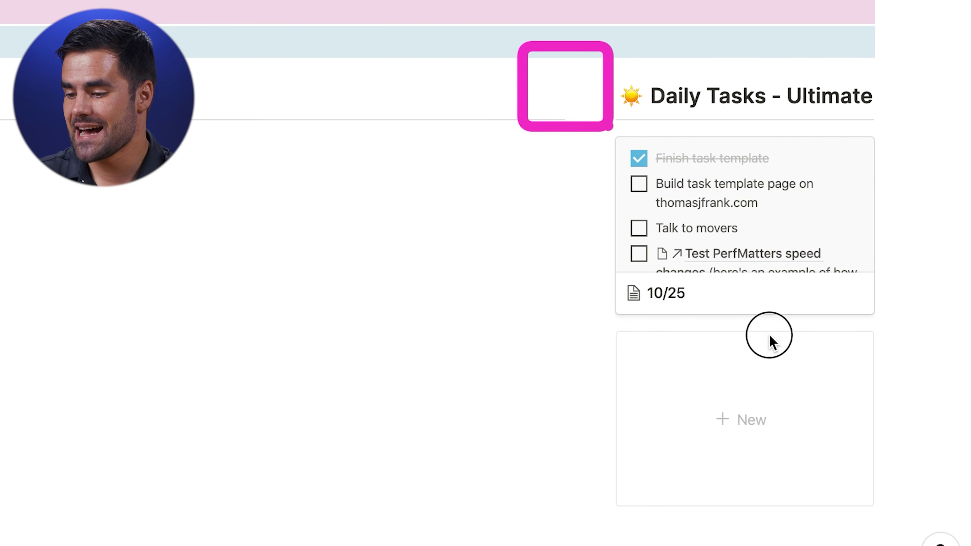
left_click_drag(770, 342, 938, 506)
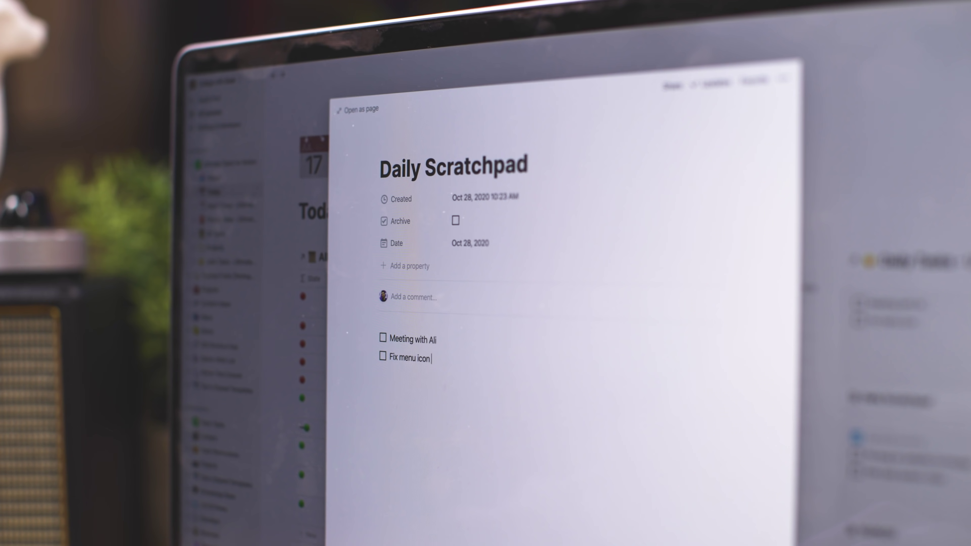
Complete 'Fix menu icon bugs' and add a 'Lift' to-do dated Today 11:00 AM
type("bugs")
key("Return")
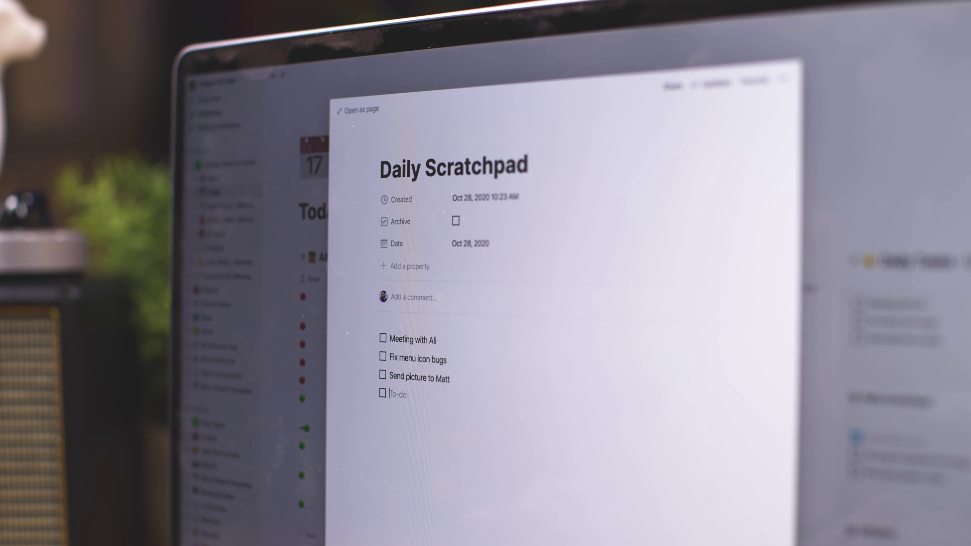
type("@11")
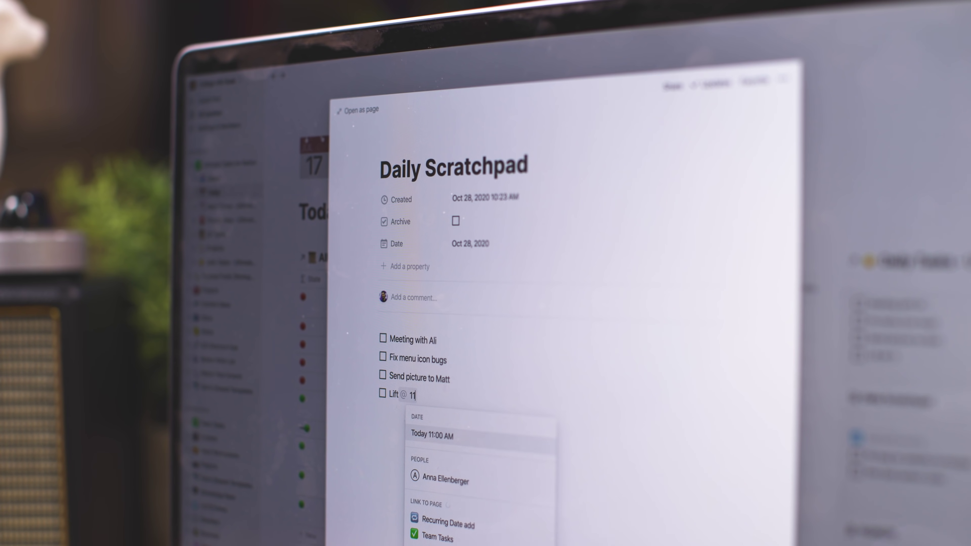
left_click(436, 435)
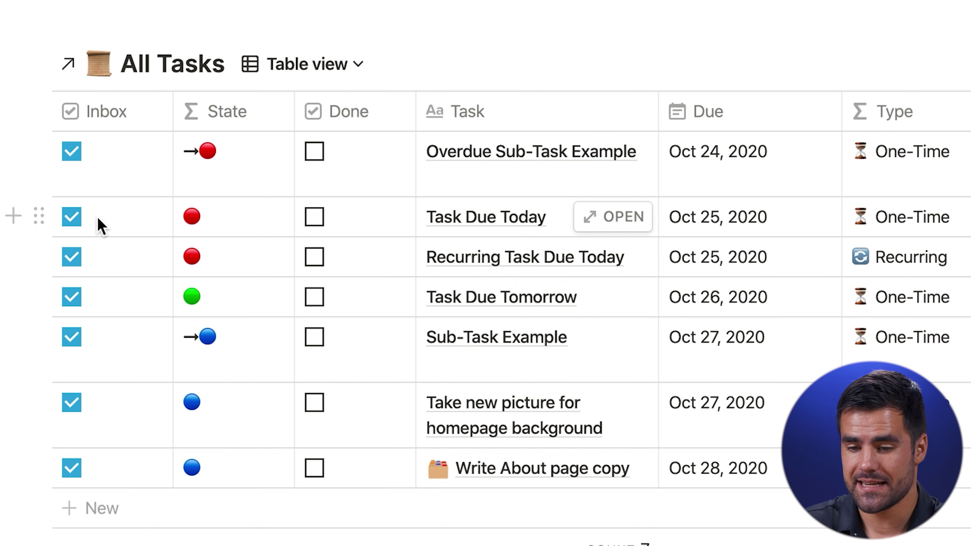
Uncheck Inbox on Task Due Today and add a new blank task row to the table
left_click(68, 215)
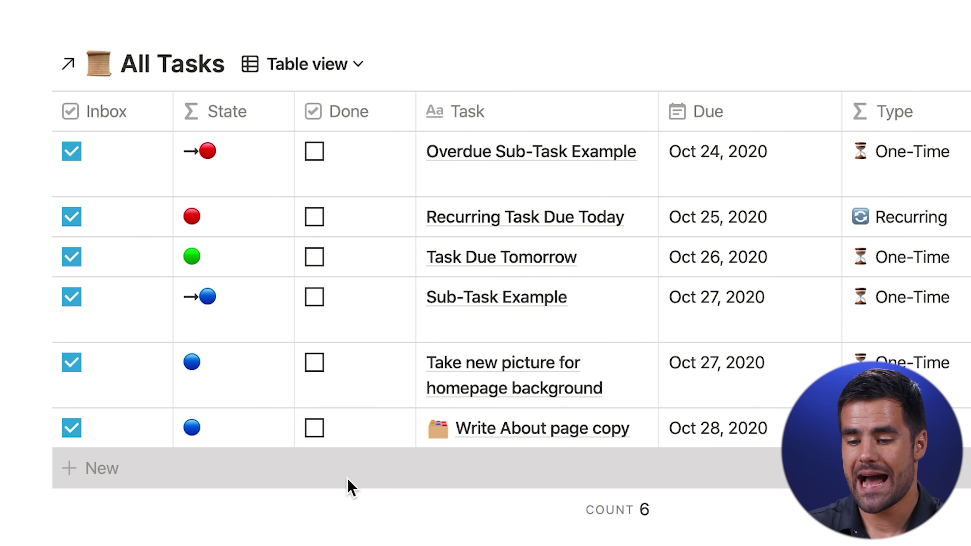
left_click(348, 486)
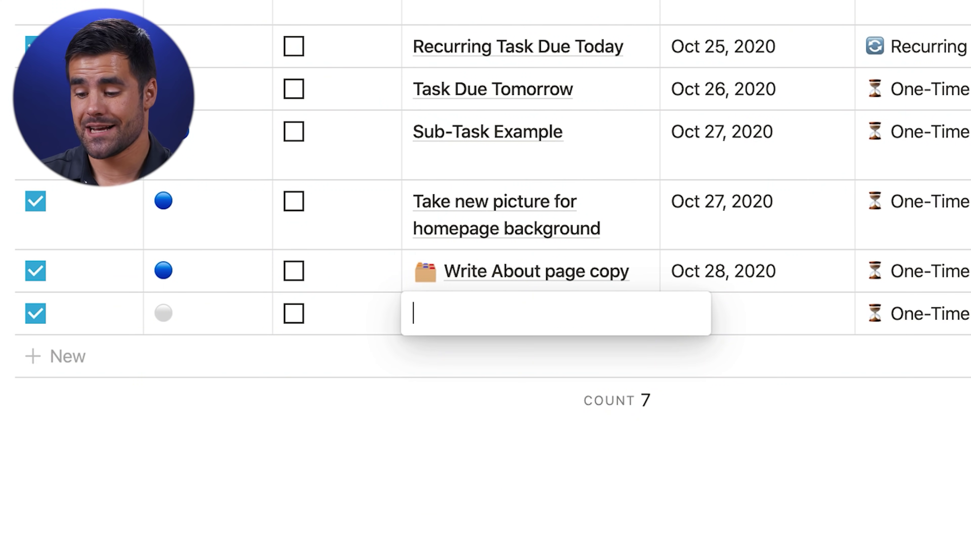
Name the new task 'Shoot Ultimate Video', with a 7-day recur interval and due Nov 2, 2020
type("Shot")
type("t U")
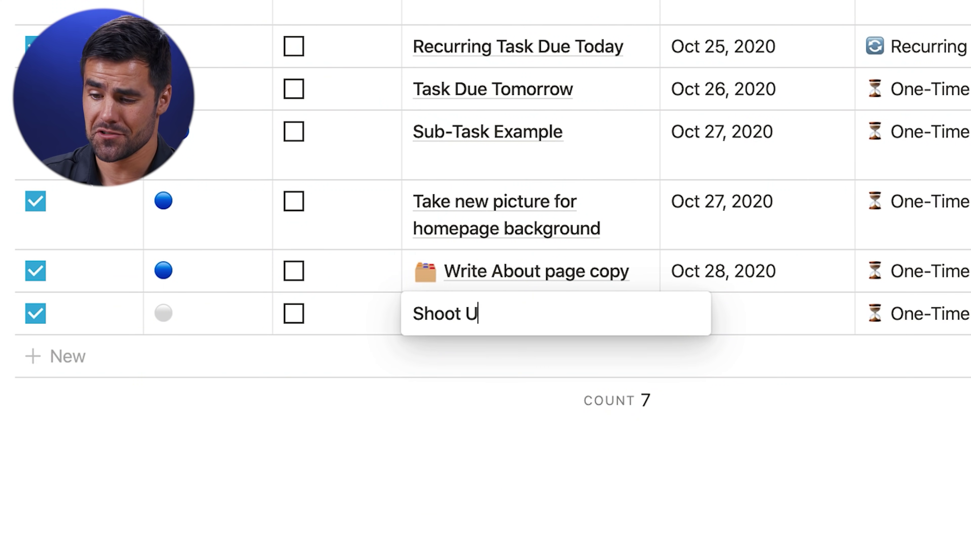
type("ltimate Vidoes")
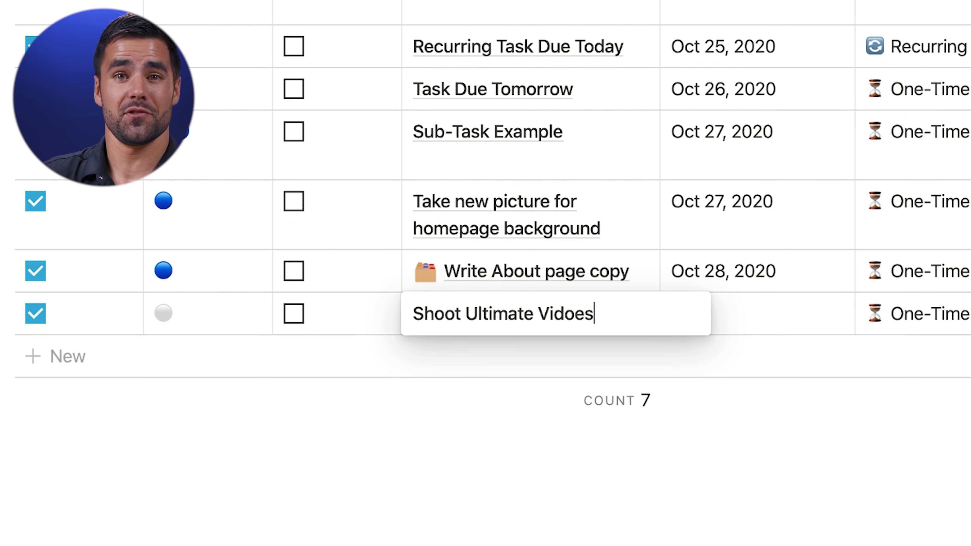
left_click(752, 325)
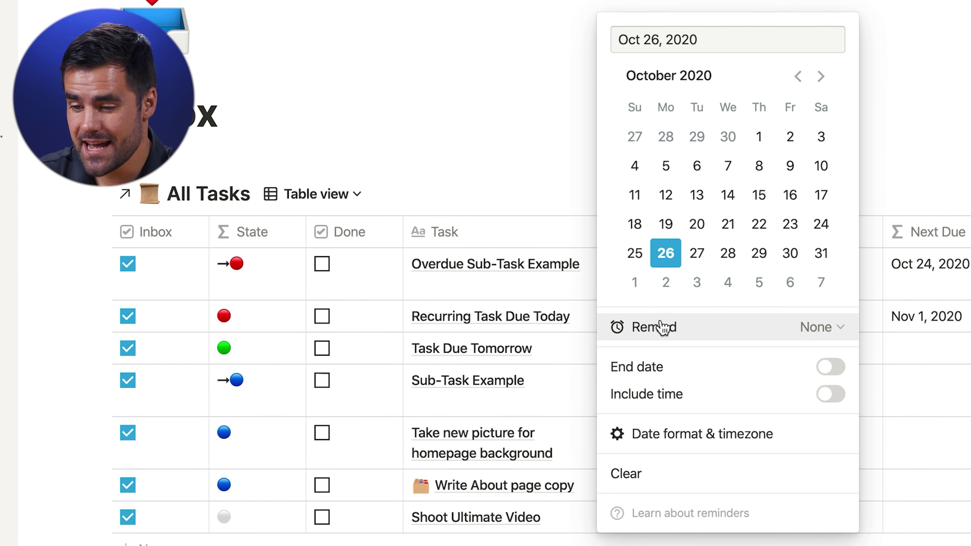
key("Escape")
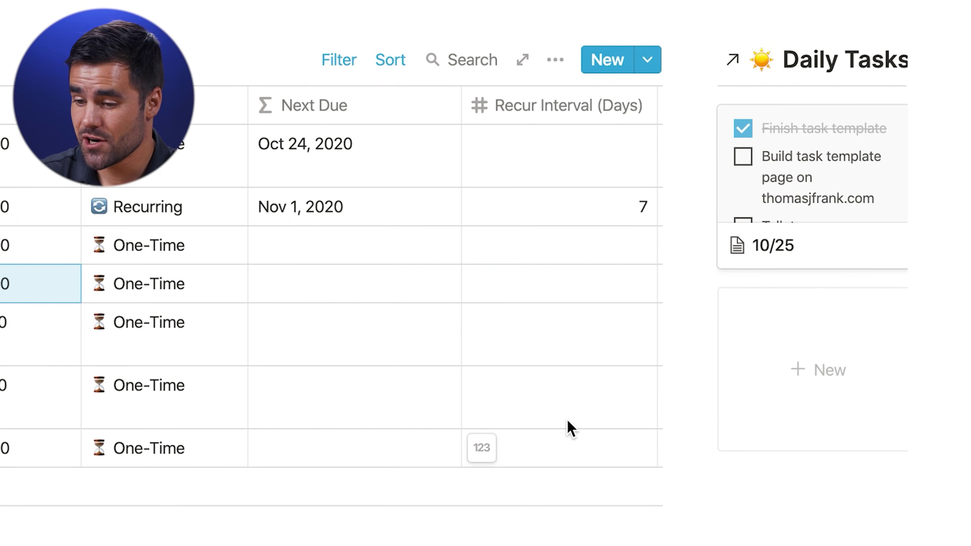
left_click(598, 280)
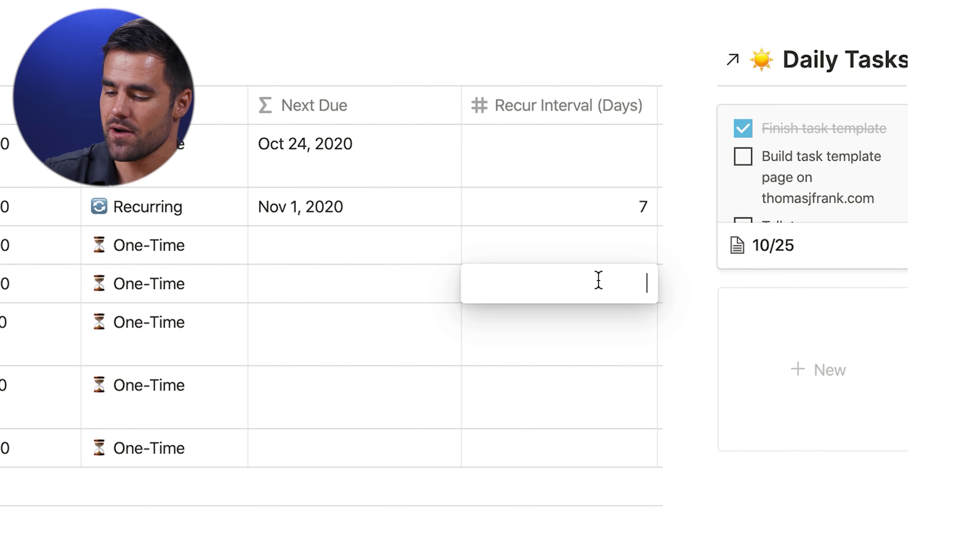
key("Escape")
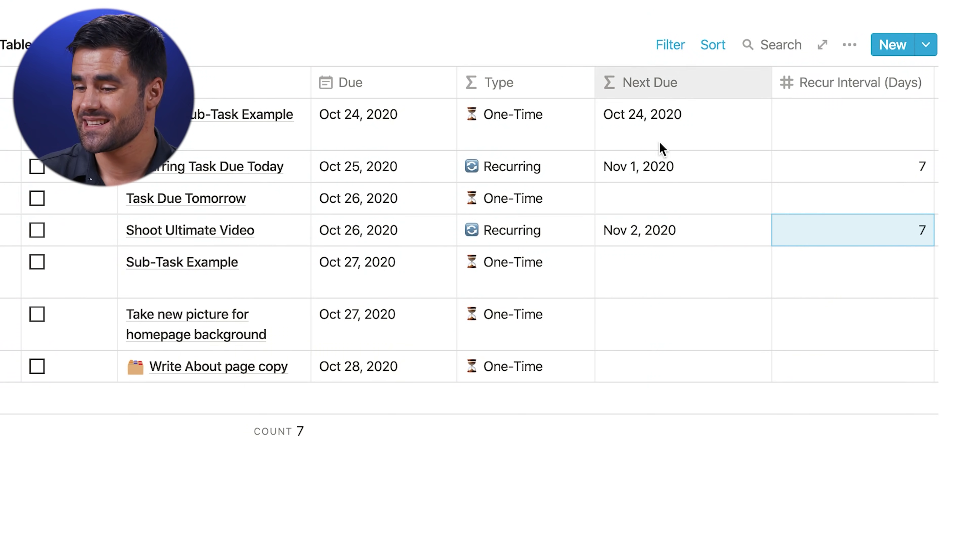
left_click(396, 232)
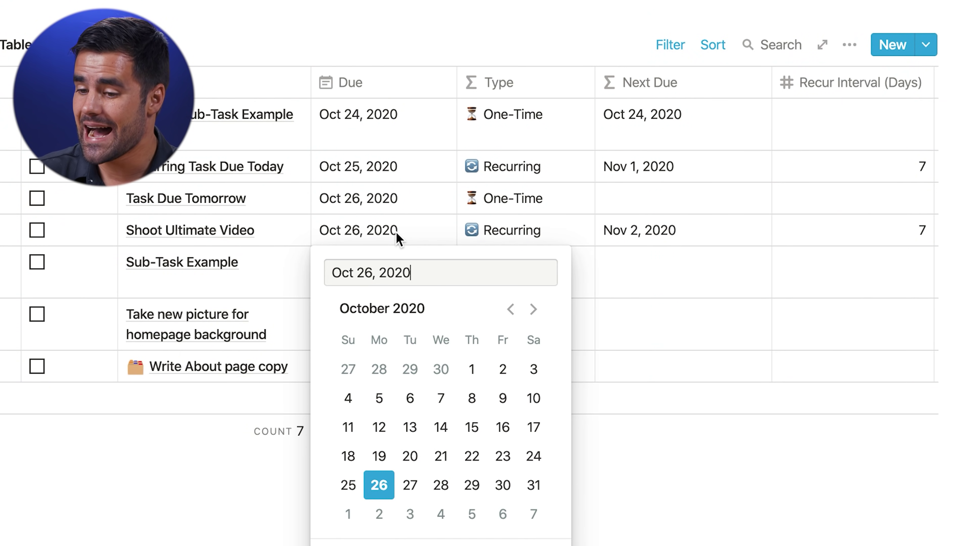
left_click(379, 514)
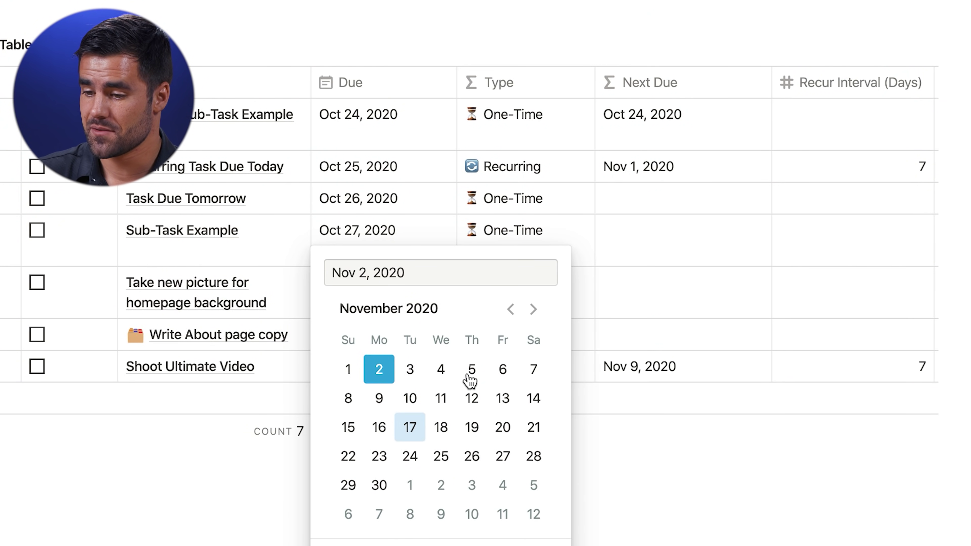
left_click(673, 514)
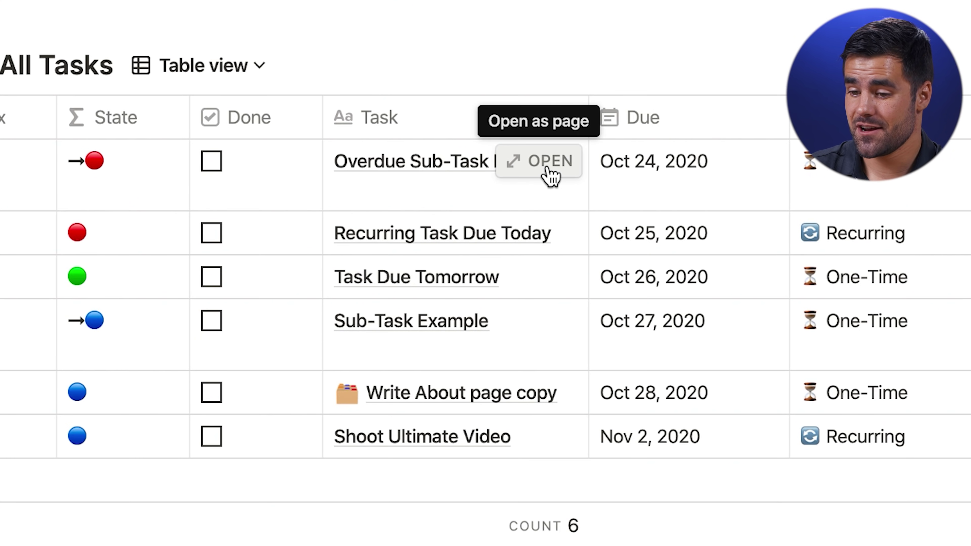
left_click(549, 171)
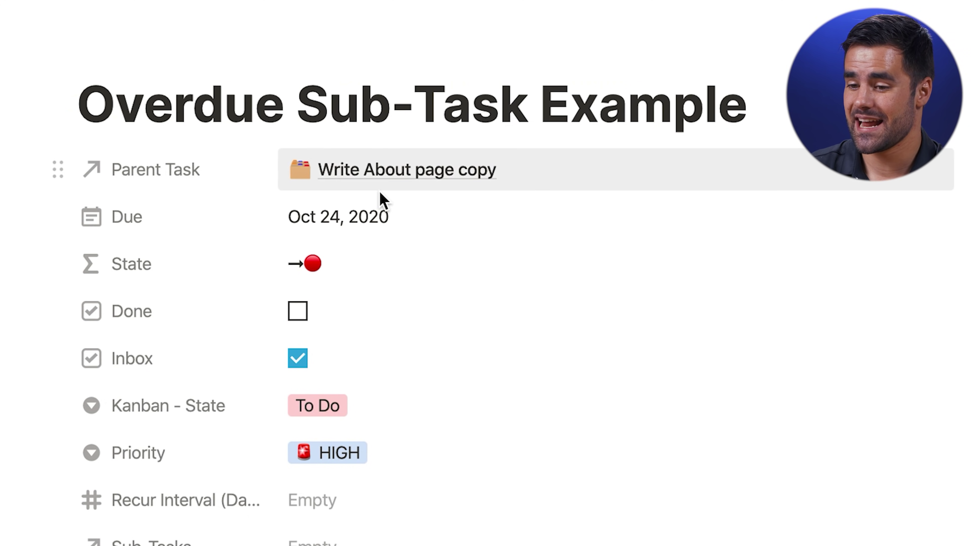
left_click(393, 180)
left_click(421, 264)
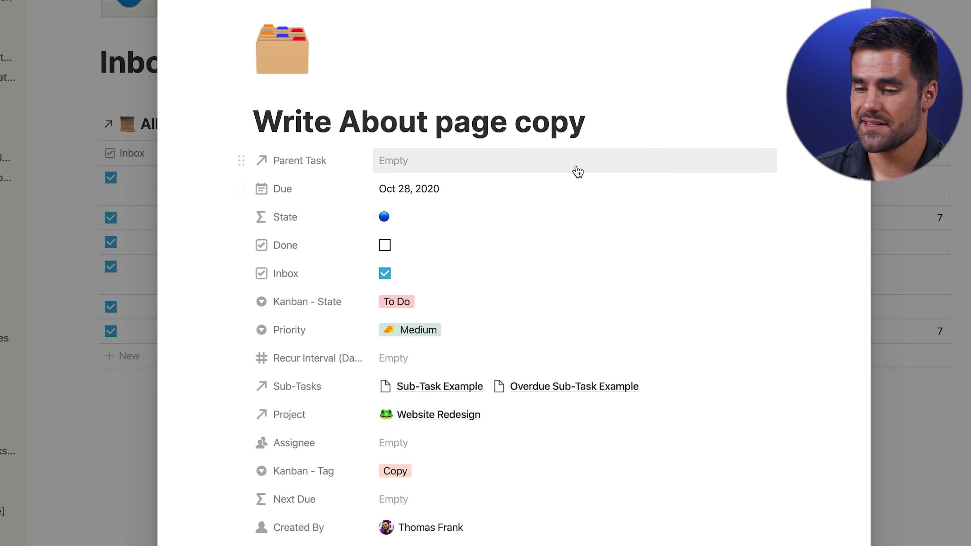
scroll(576, 169, "down", 10)
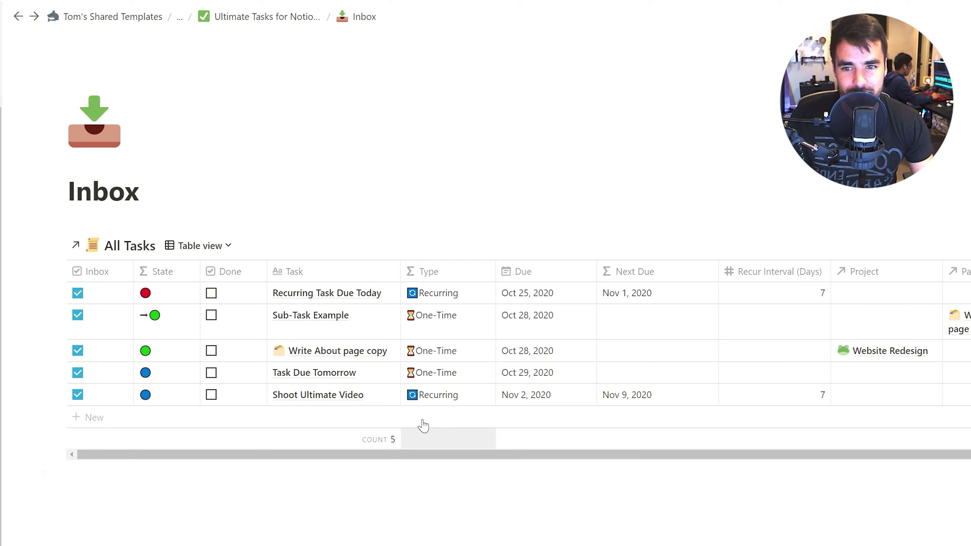
Add a new task from the Task with Sub-Tasks template and view its empty sub-task table
left_click(372, 401)
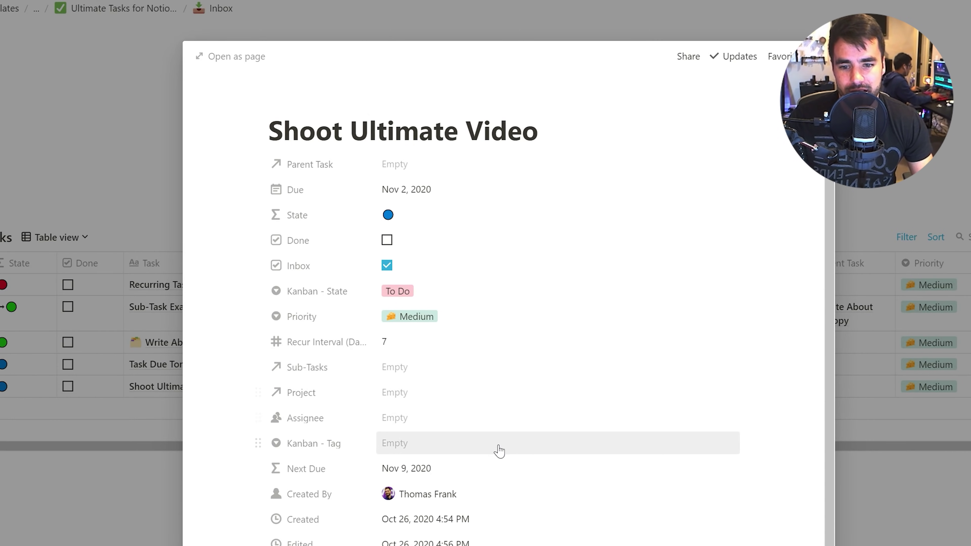
scroll(496, 451, "down", 5)
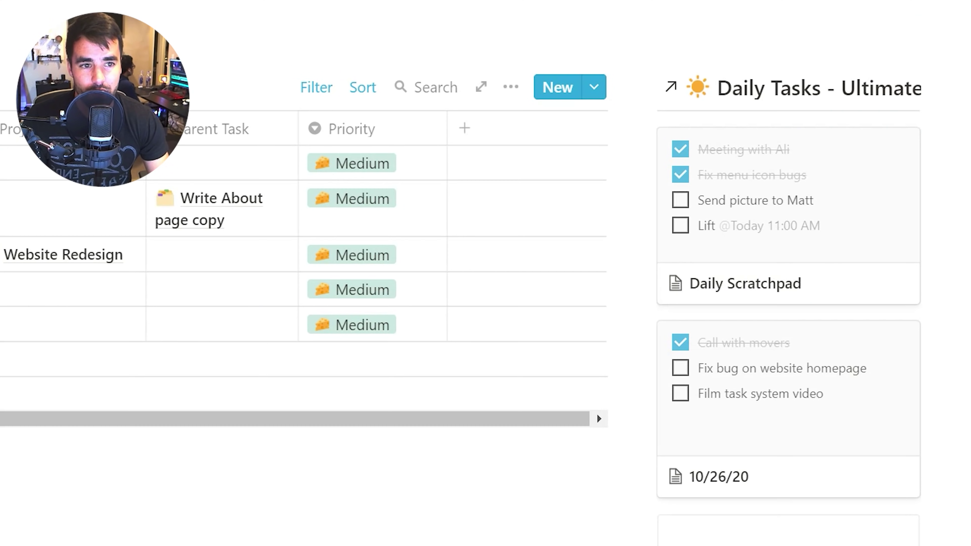
left_click(594, 89)
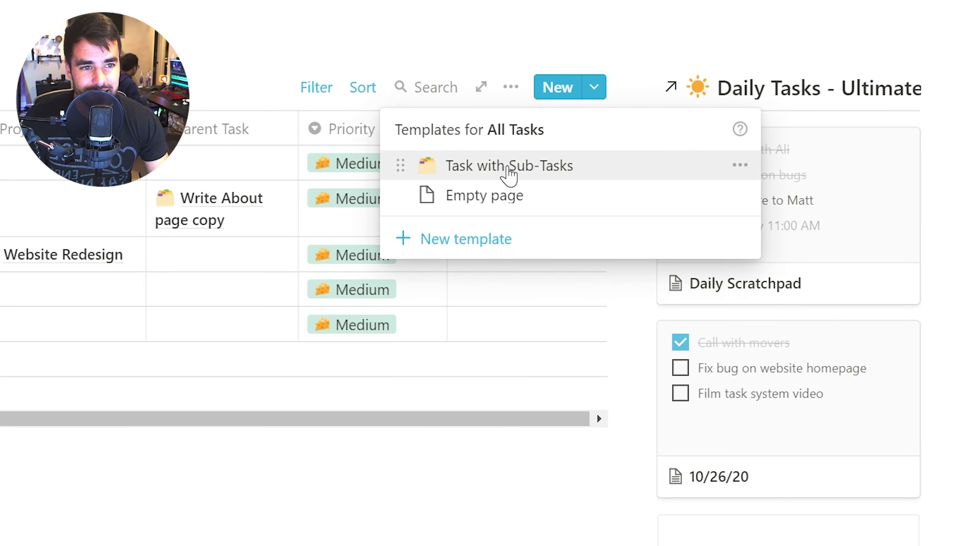
left_click(509, 174)
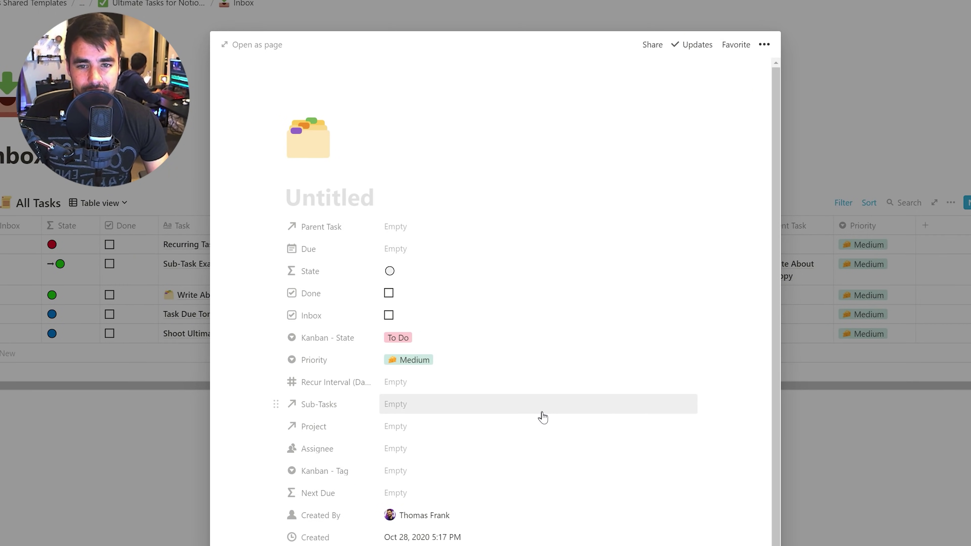
scroll(541, 417, "down", 8)
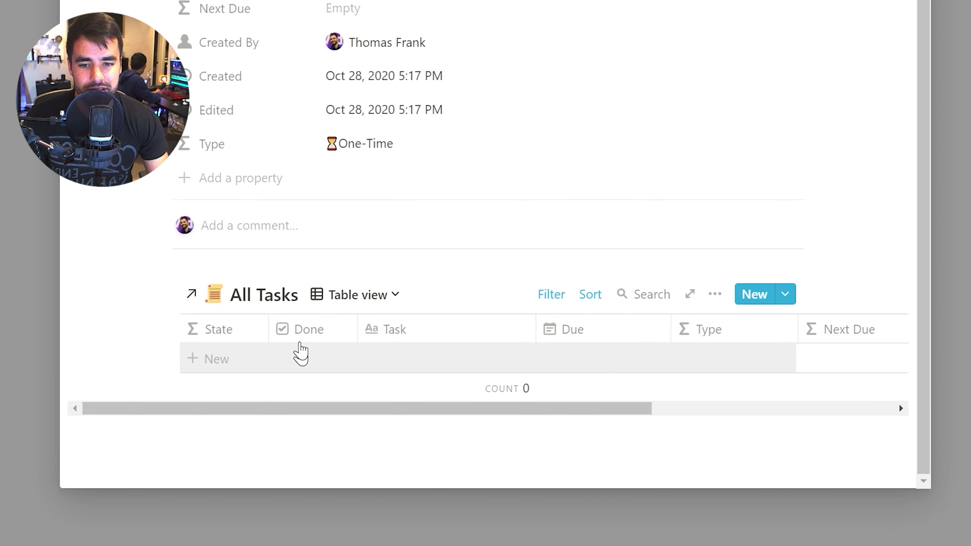
scroll(344, 369, "up", 3)
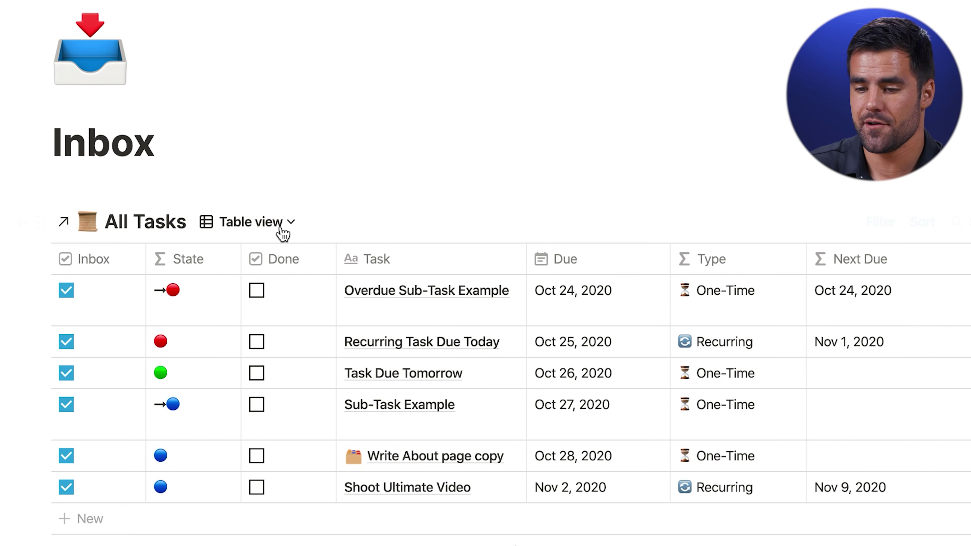
Switch All Tasks to the Board view - State layout, all six tasks under To Do
left_click(271, 222)
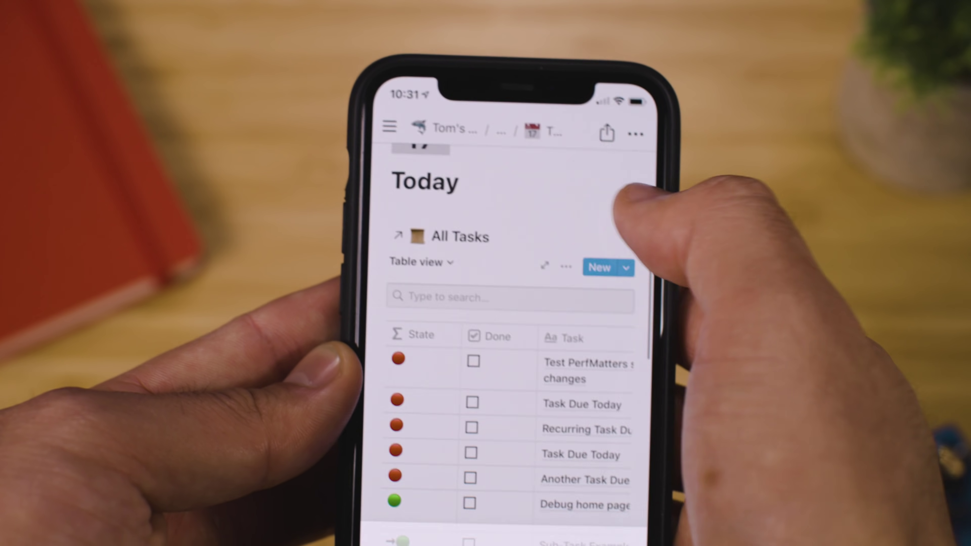
left_click(420, 262)
left_click(434, 221)
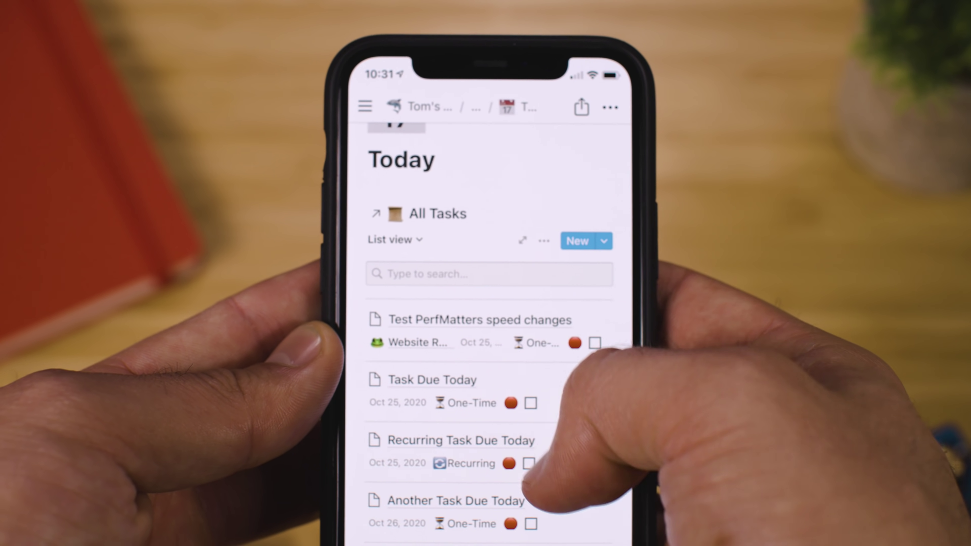
scroll(531, 486, "down", 10)
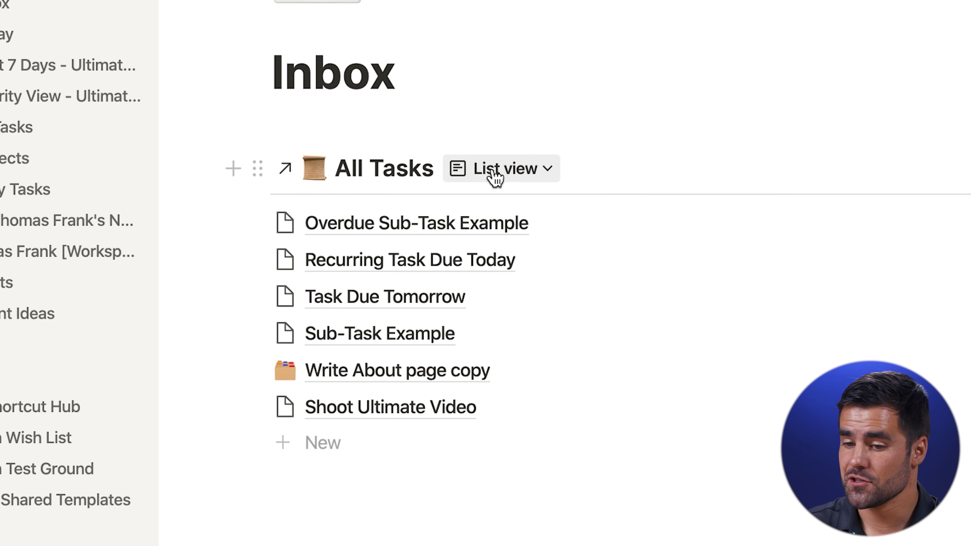
left_click(497, 170)
left_click(489, 322)
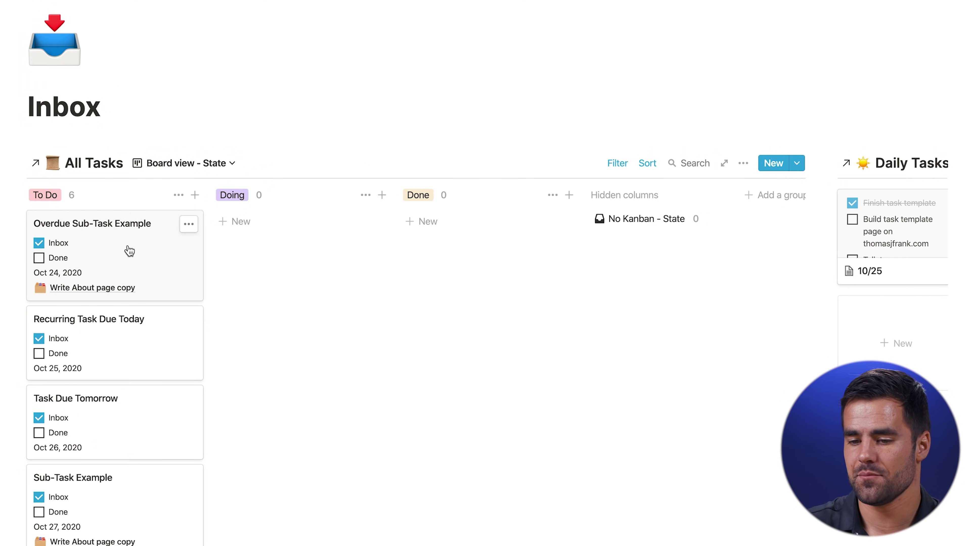
Move Overdue Sub-Task Example into Done and switch All Tasks back to Table view
left_click_drag(289, 248, 447, 241)
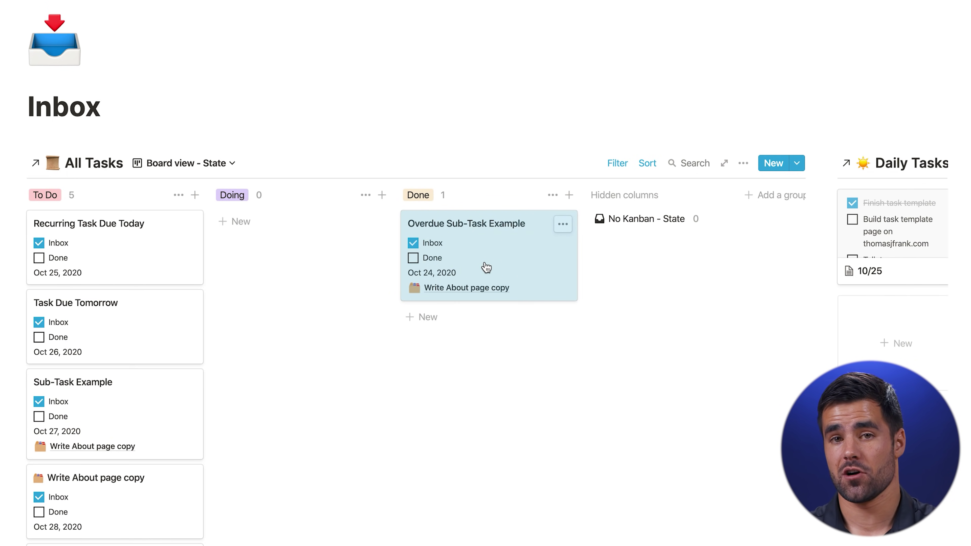
left_click(210, 164)
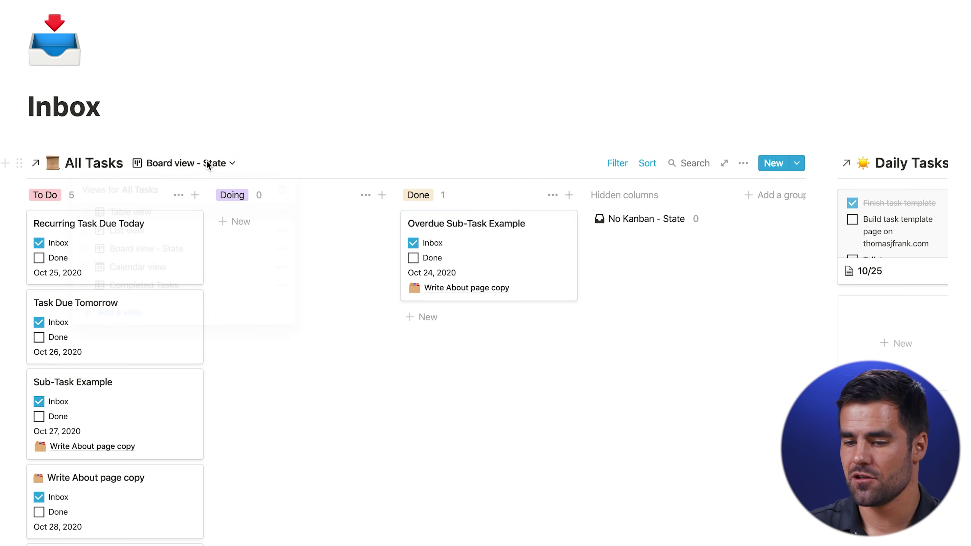
left_click(134, 215)
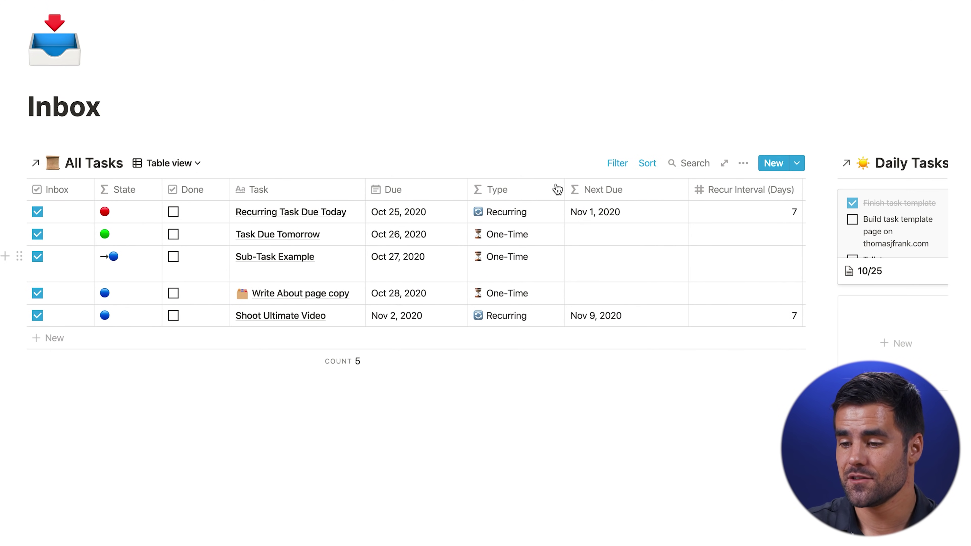
Open the Inbox table's filter rules, which hide finished One-Time tasks but keep Recurring ones
left_click(617, 163)
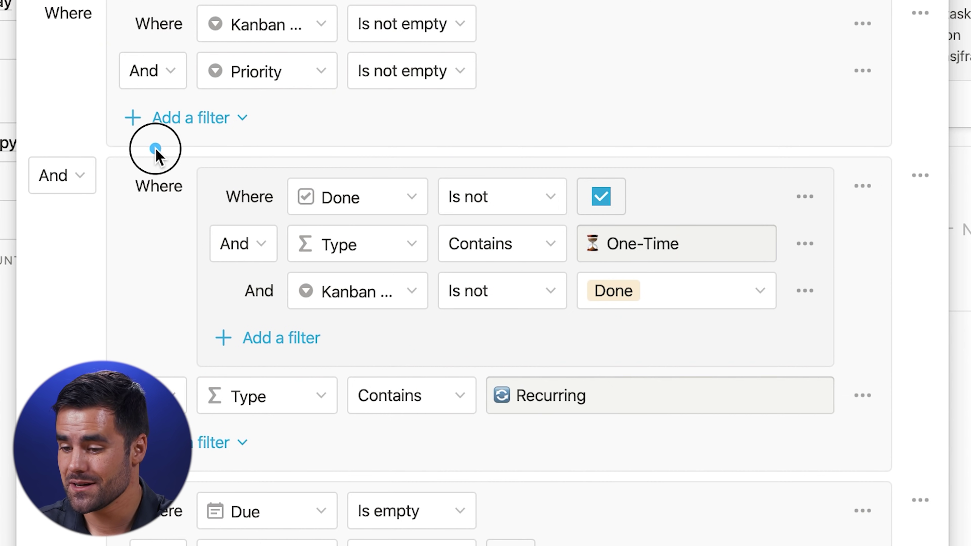
mouse_move(155, 149)
left_mouse_down()
mouse_move(737, 351)
mouse_move(882, 357)
left_mouse_up()
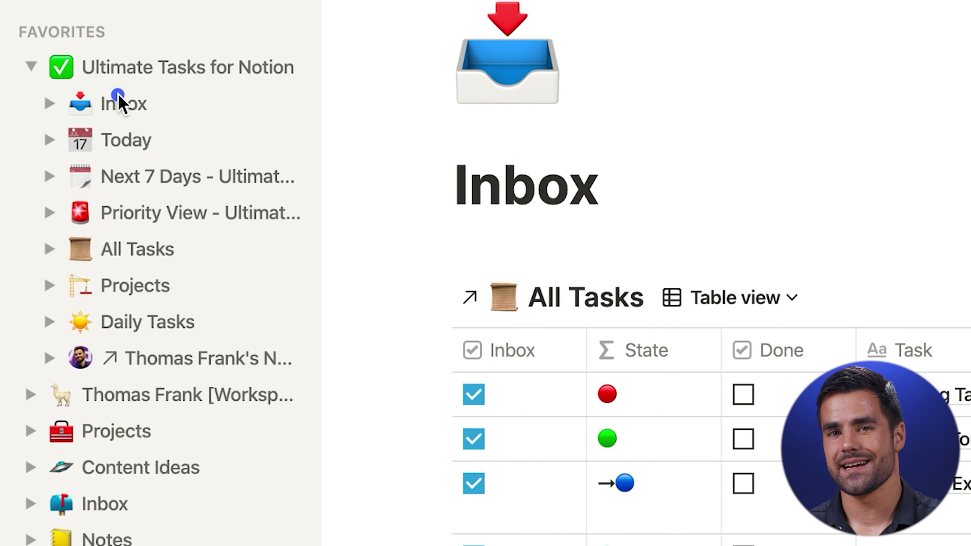
Close the Filters panel and expand the Ultimate Tasks for Notion pages in the sidebar
mouse_move(24, 71)
left_mouse_down()
mouse_move(249, 345)
mouse_move(337, 433)
left_mouse_up()
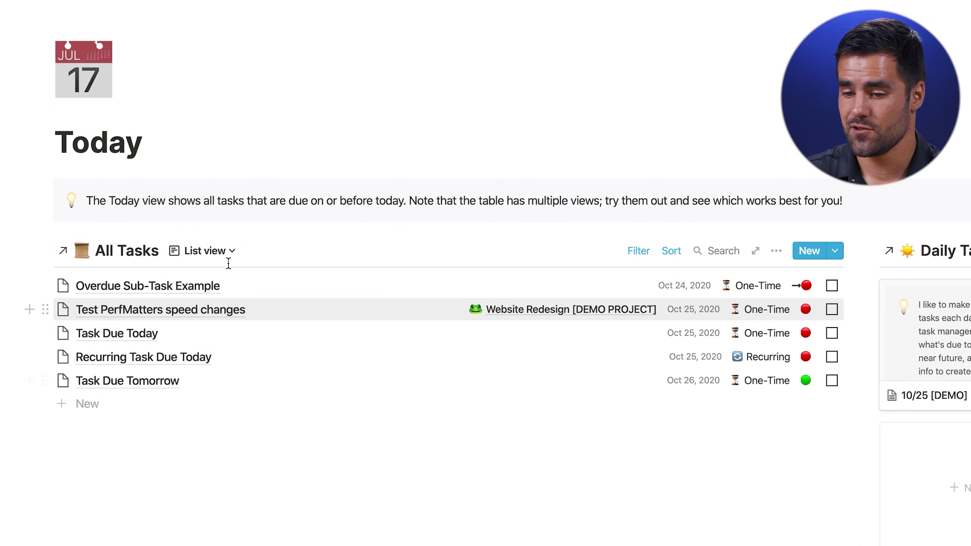
Switch the Today page's All Tasks view to the Table layout
left_click(195, 252)
left_click(126, 306)
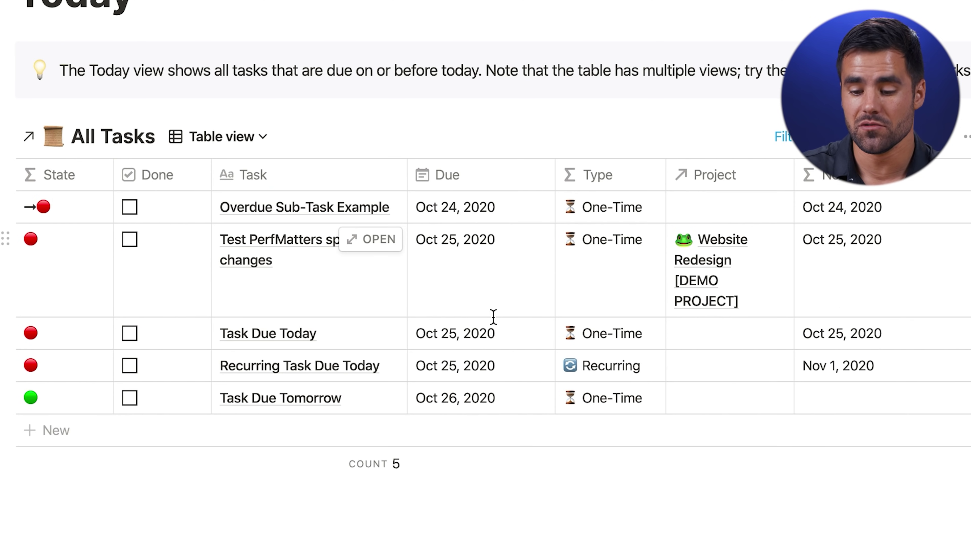
mouse_move(350, 109)
left_mouse_down()
mouse_move(387, 187)
mouse_move(609, 483)
left_mouse_up()
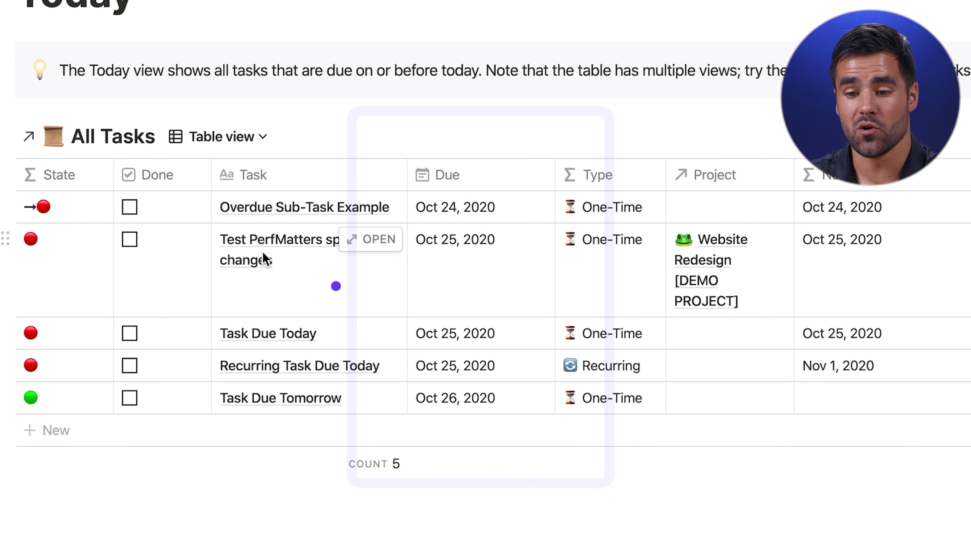
left_click_drag(110, 163, 236, 464)
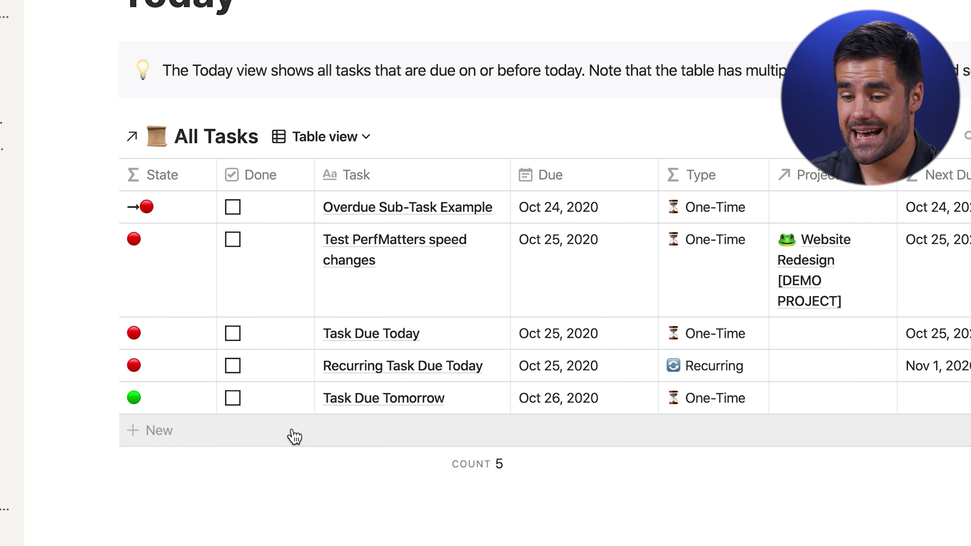
Add a task named 'Task Due Today' to the table, due Oct 26, 2020
left_click(293, 438)
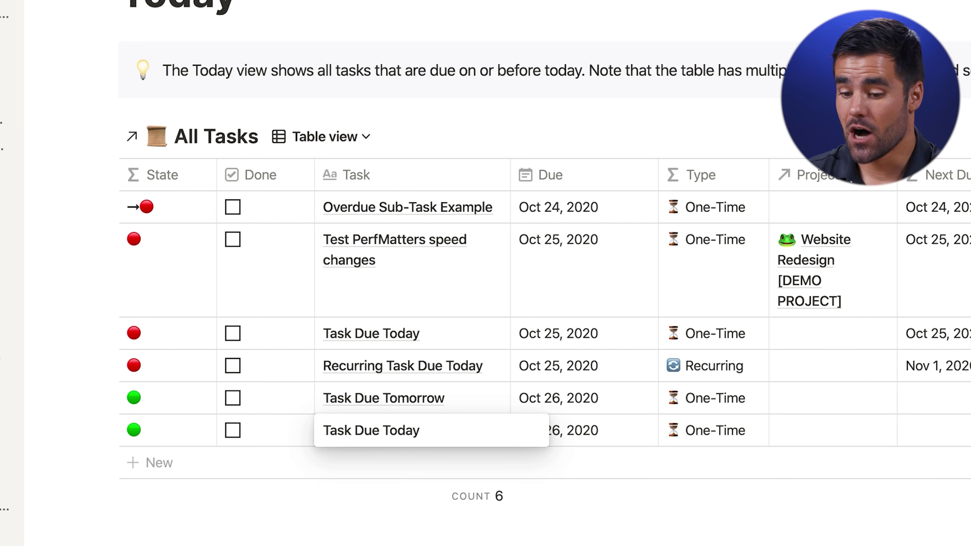
key("Tab")
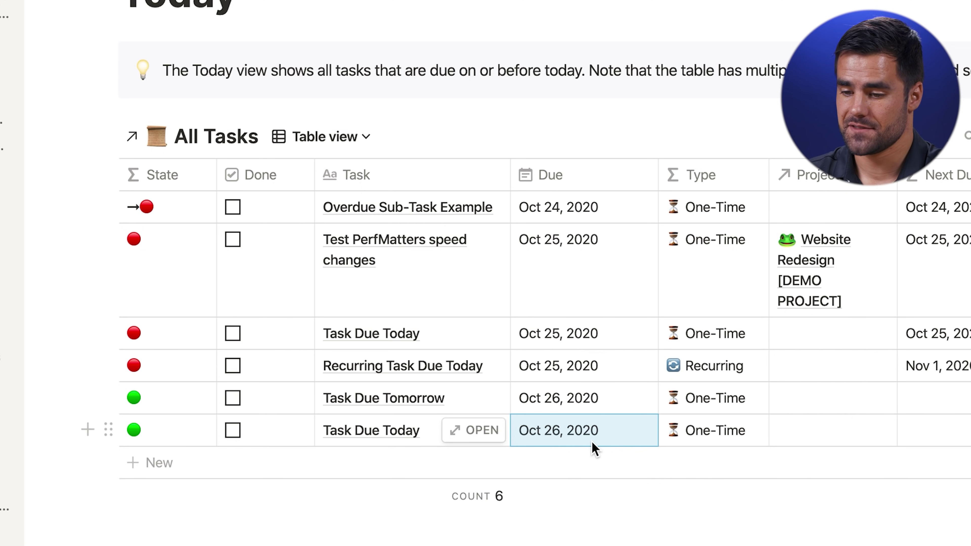
left_click(611, 447)
key("Escape")
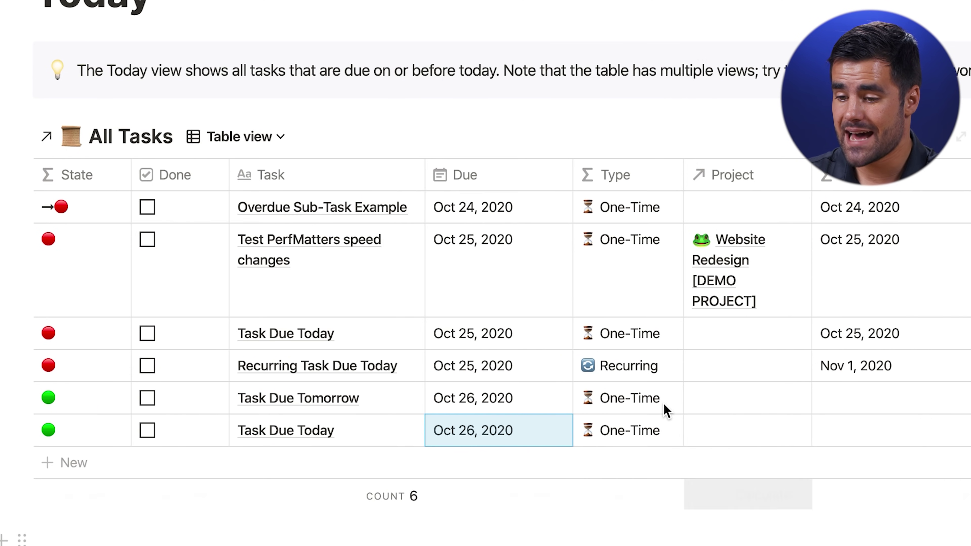
scroll(666, 410, "right", 4)
scroll(594, 433, "right", 5)
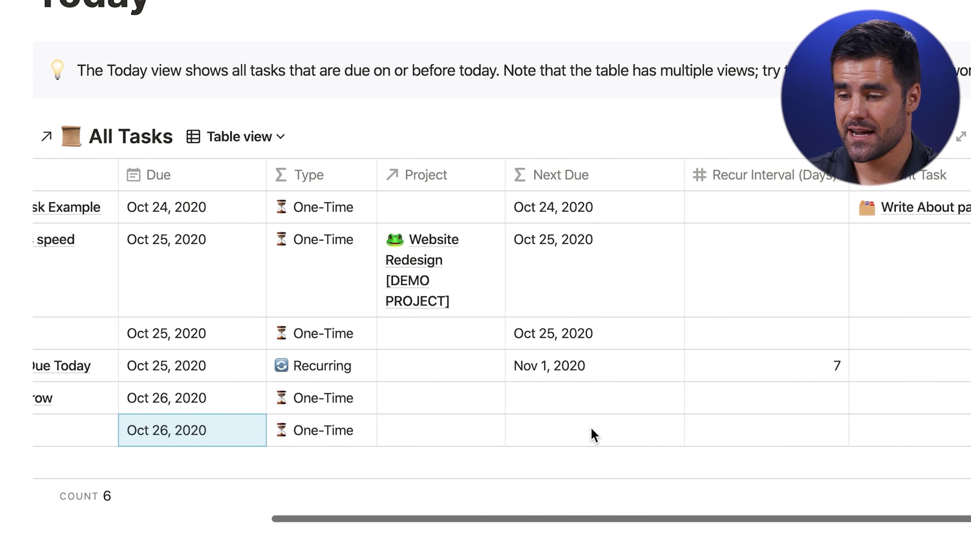
mouse_move(701, 432)
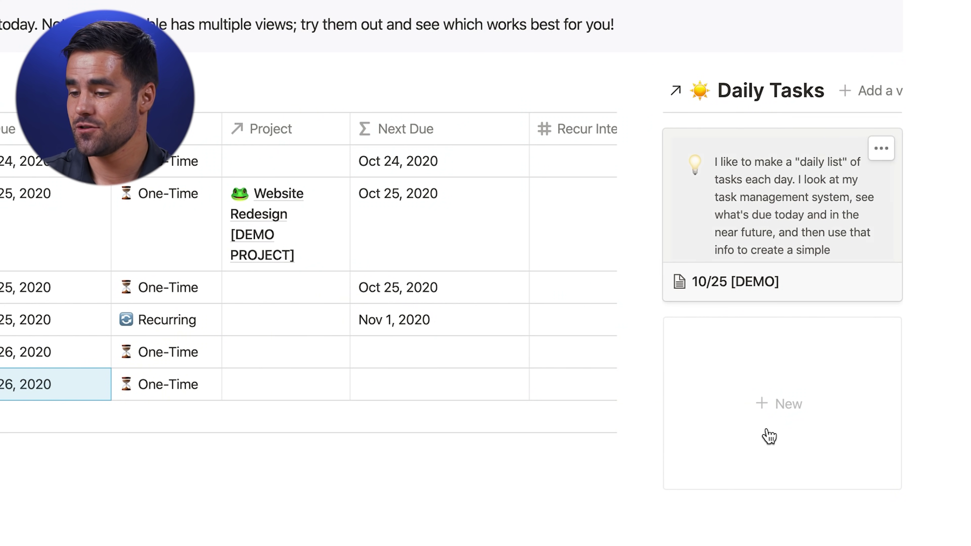
Create a new daily task list titled 10/26/20 with checklist items
left_click(774, 410)
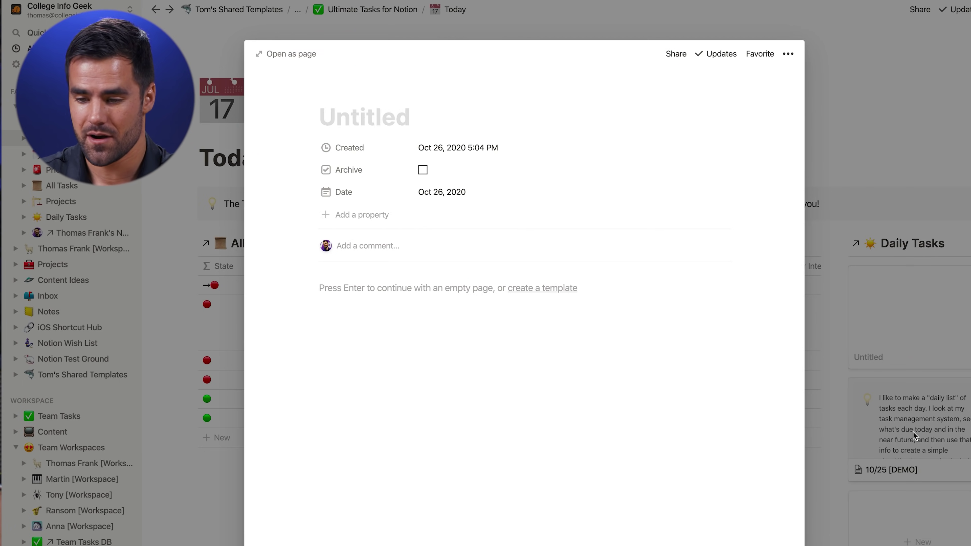
type("10/")
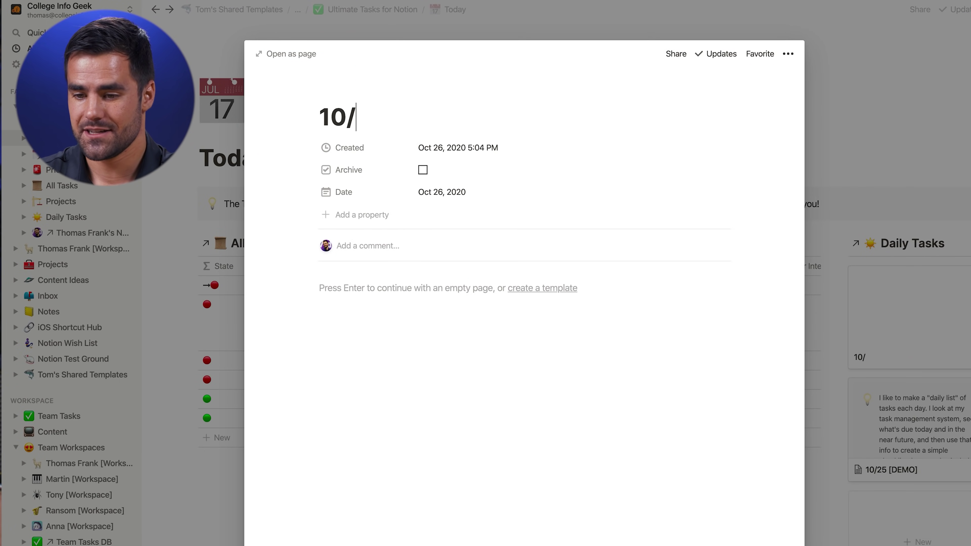
type("26/20")
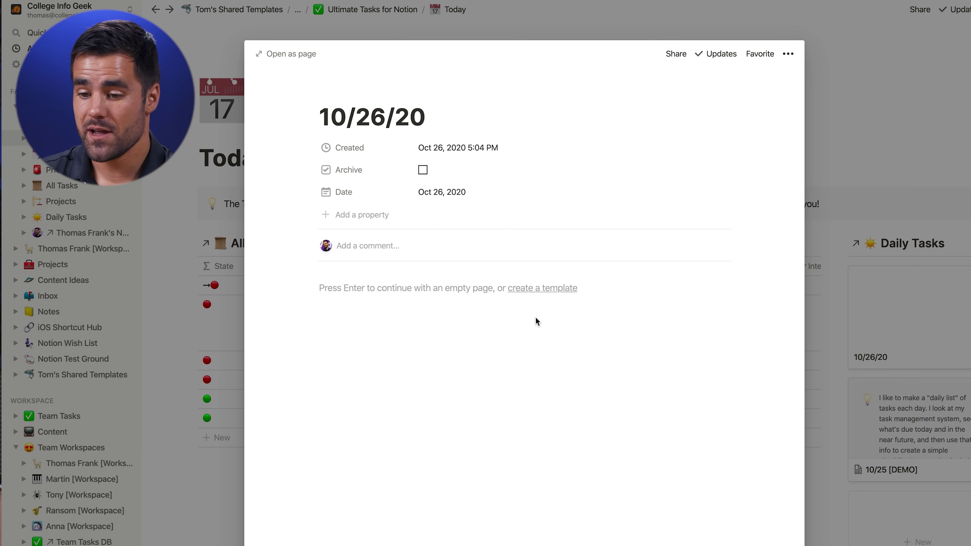
key("Return")
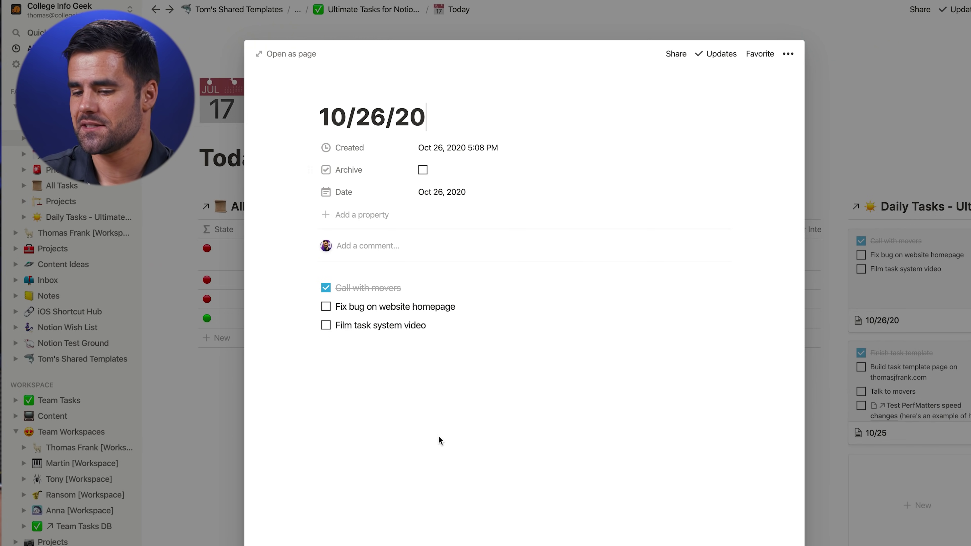
left_click(219, 494)
Archive the old 10/25 daily task list
left_click(928, 398)
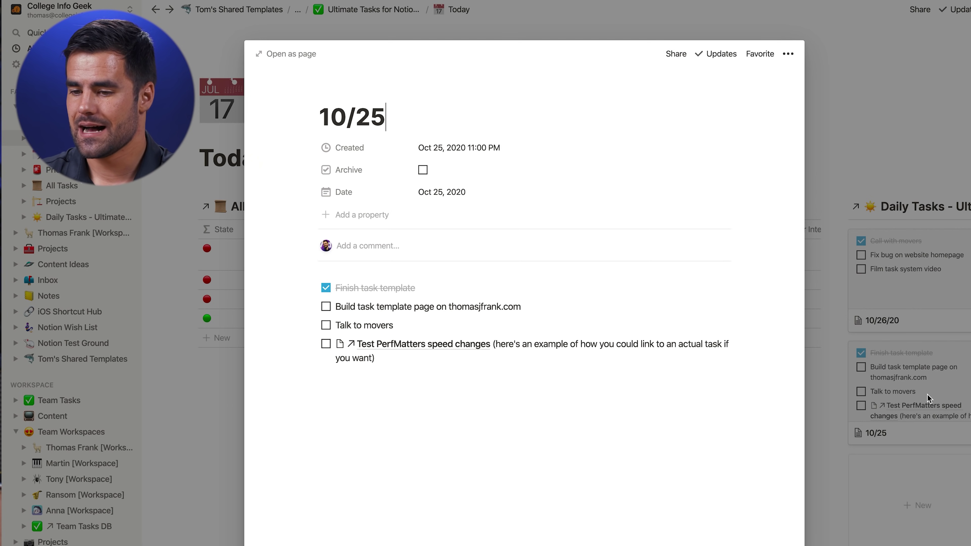
left_click(423, 170)
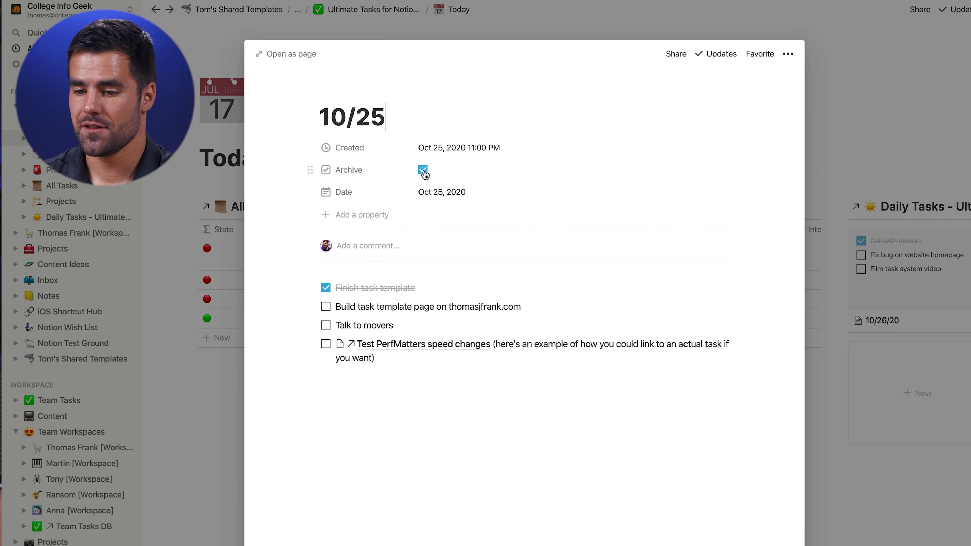
left_click(167, 480)
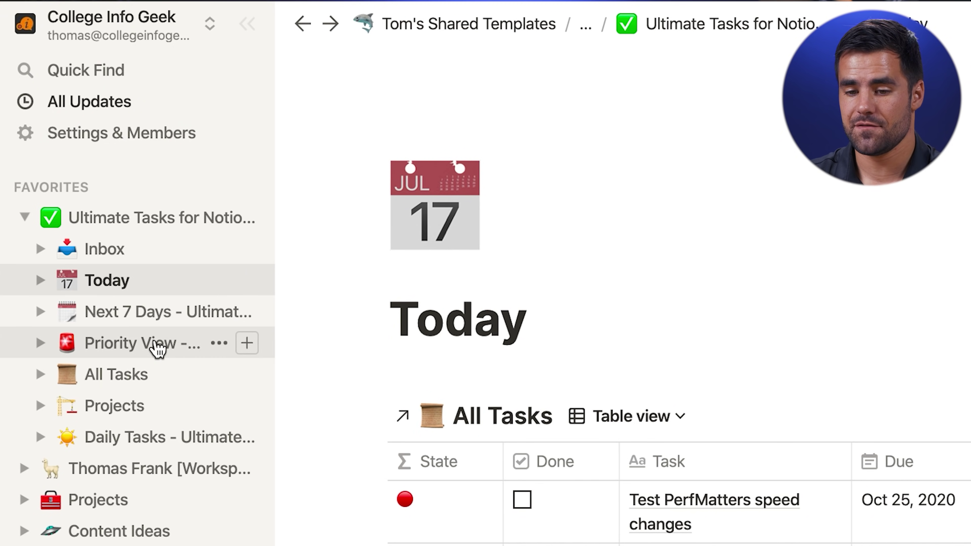
Open the Next 7 Days page and review its table's filter rules
left_click(147, 314)
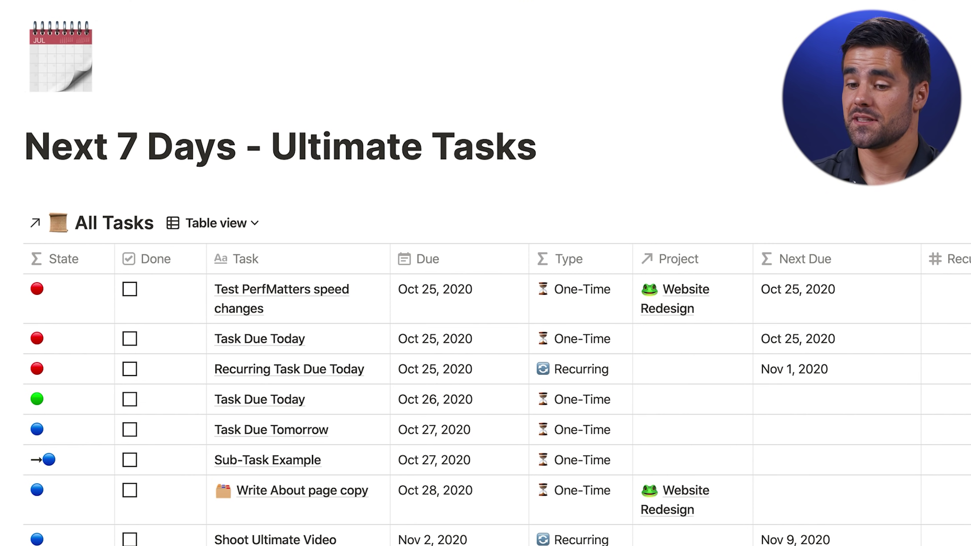
left_click(773, 224)
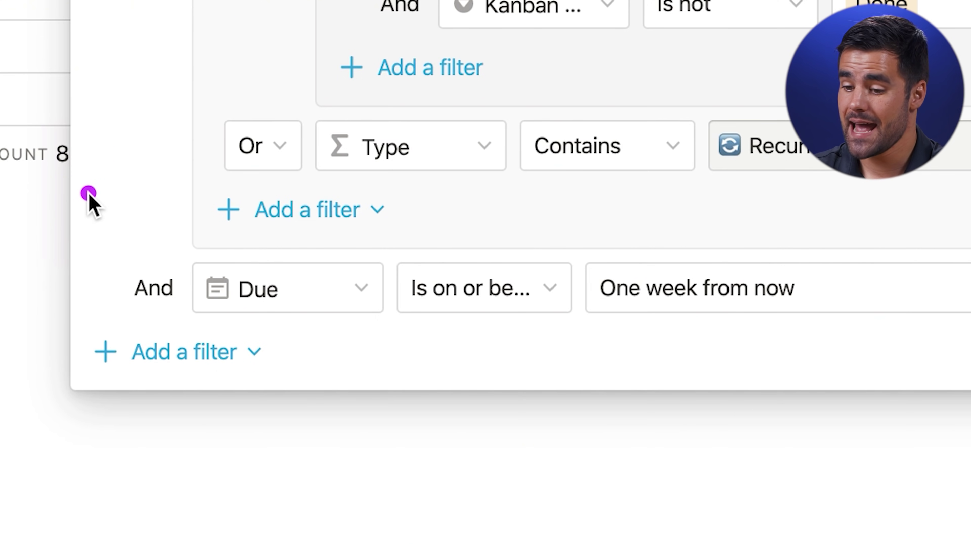
mouse_move(88, 193)
left_mouse_down()
mouse_move(373, 285)
mouse_move(523, 370)
mouse_move(836, 395)
mouse_move(970, 386)
left_mouse_up()
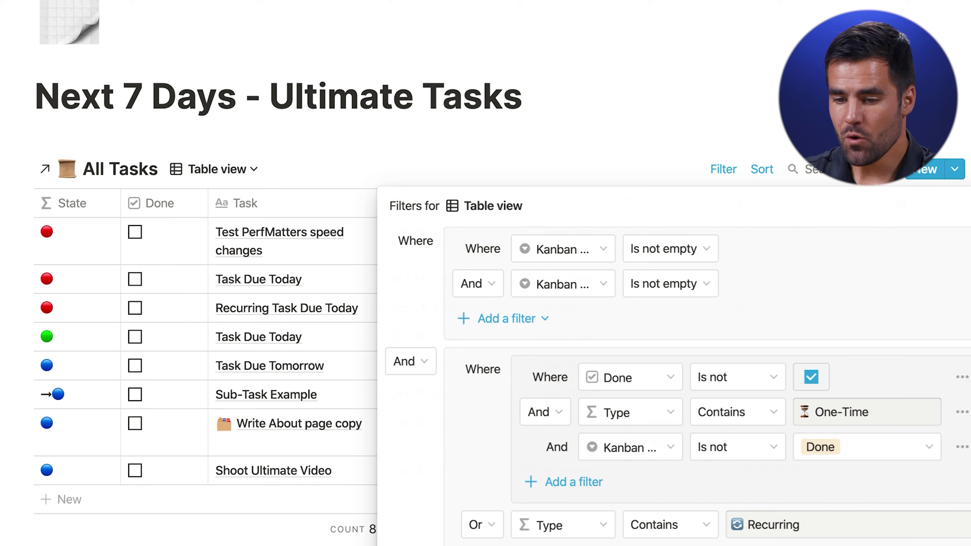
key("Escape")
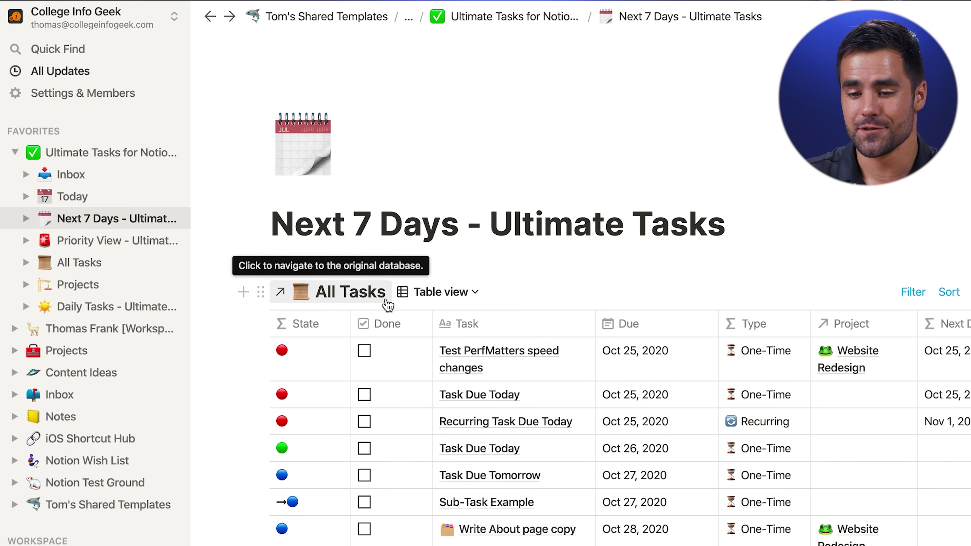
Open the Priority View board and inspect its filter rules and filterable properties
left_click(107, 240)
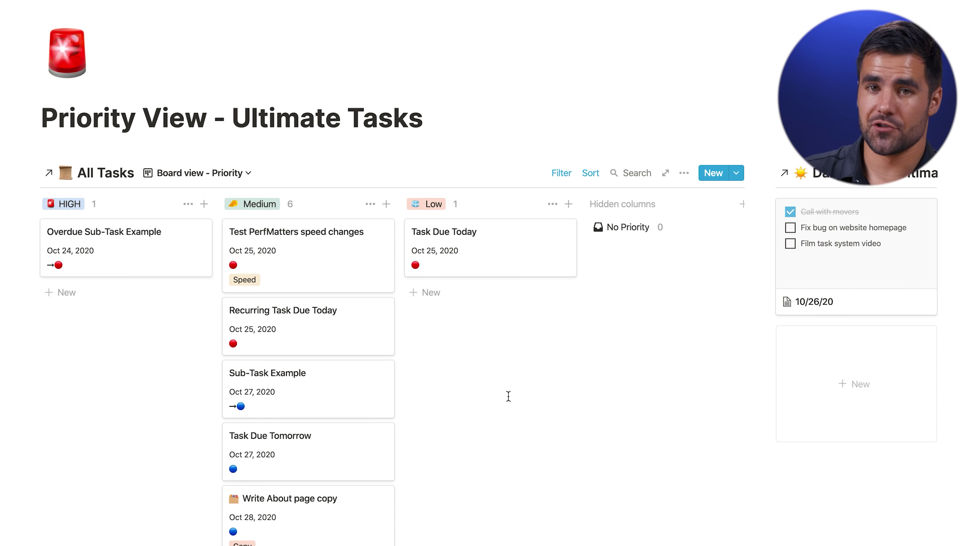
left_click(561, 173)
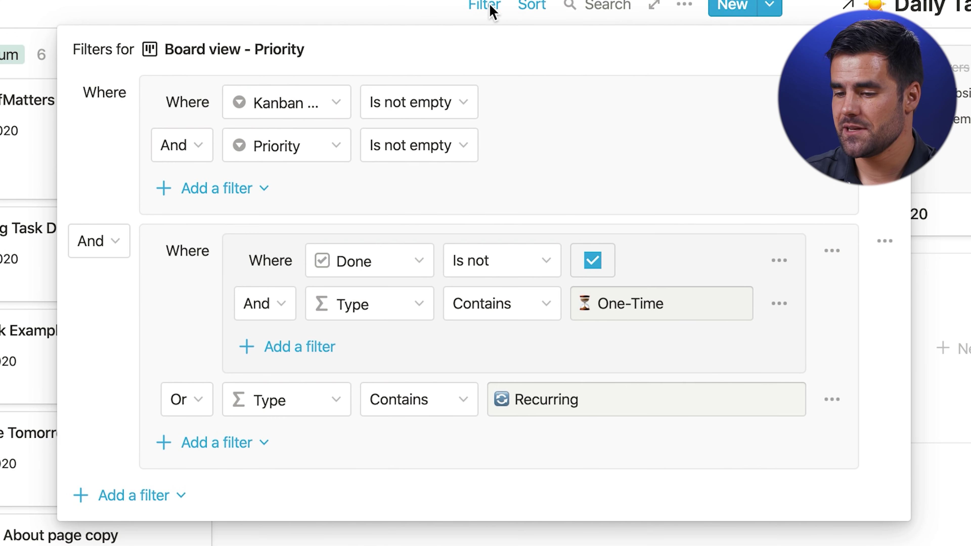
left_click(266, 104)
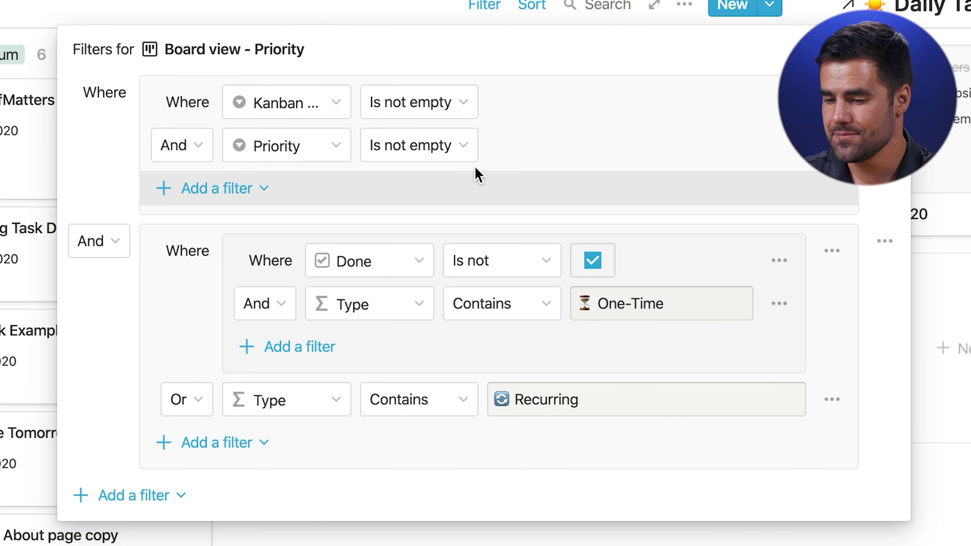
left_click(574, 541)
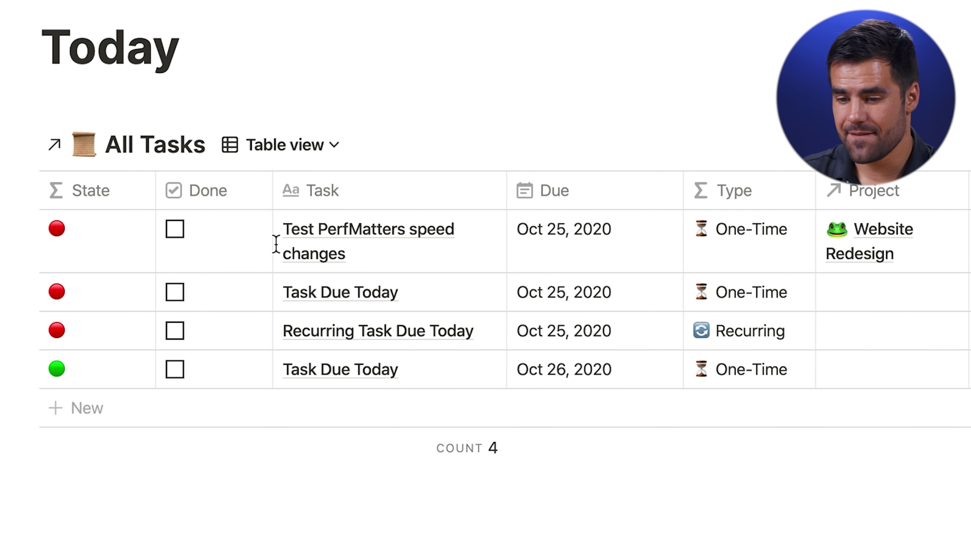
Add 'Another Task Due Today' to the Today table, leaving its priority at Medium
left_click(432, 418)
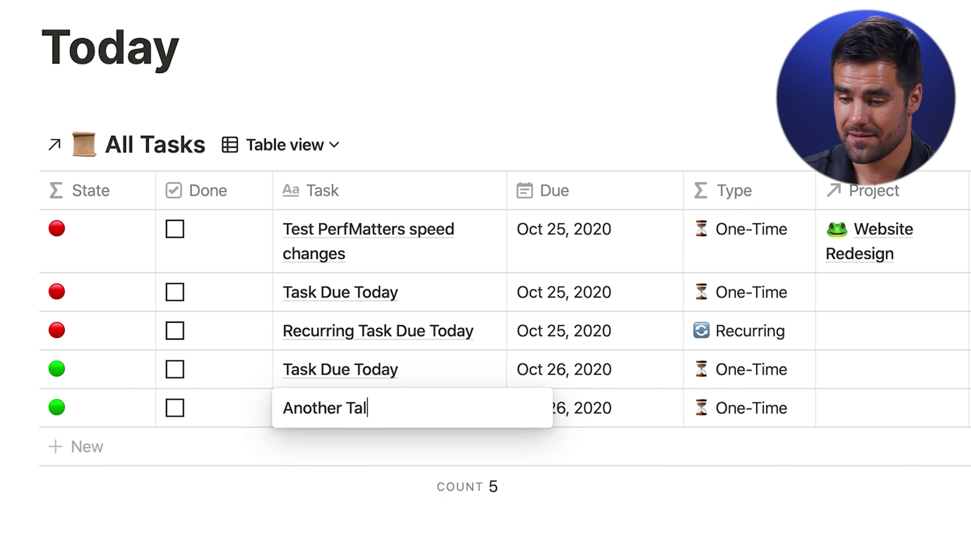
type("Another Task Due Today")
key("Tab")
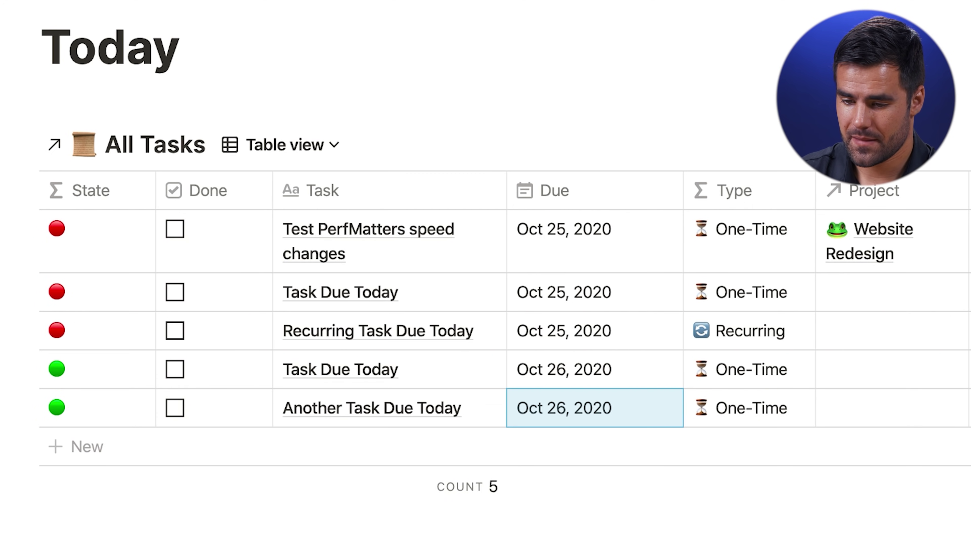
left_click(467, 408)
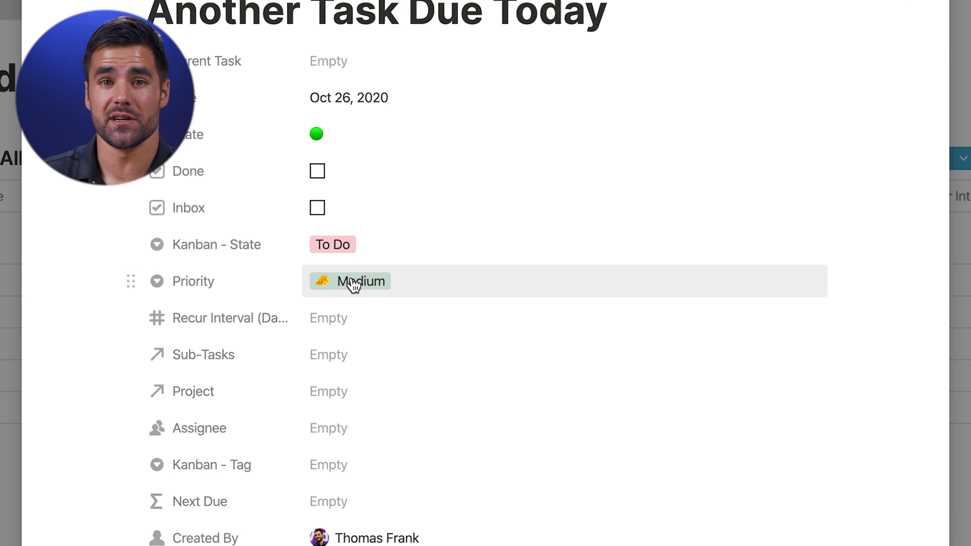
left_click(353, 284)
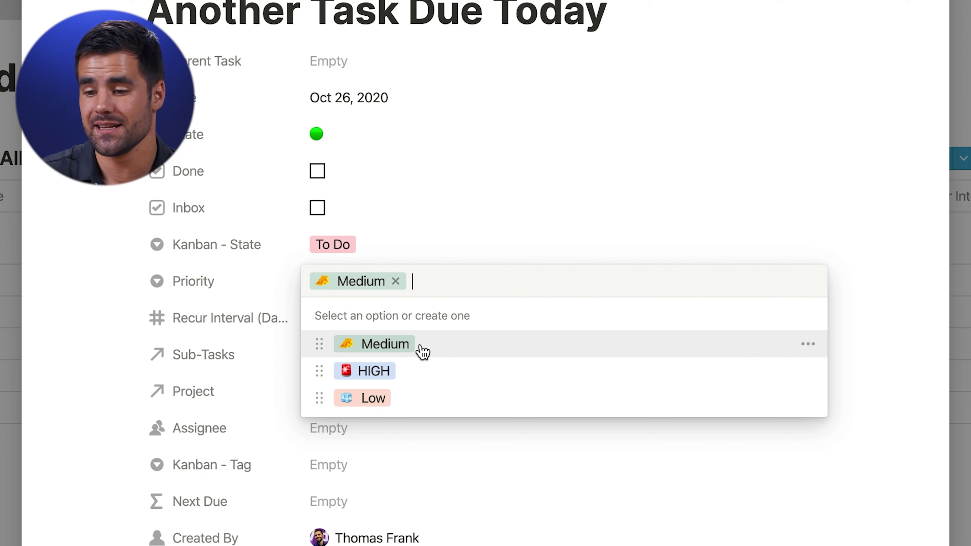
mouse_move(319, 398)
left_mouse_down()
mouse_move(321, 340)
mouse_move(320, 406)
left_mouse_up()
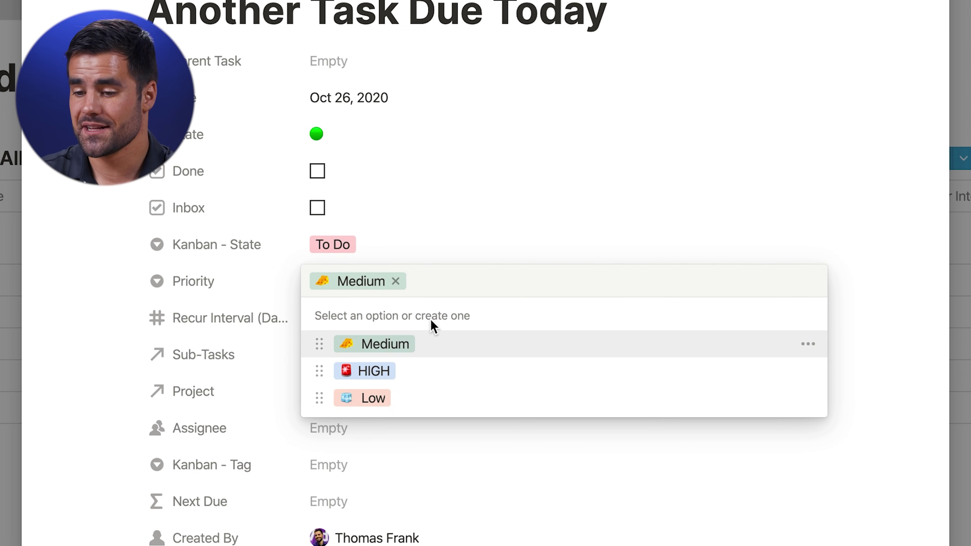
key("Escape")
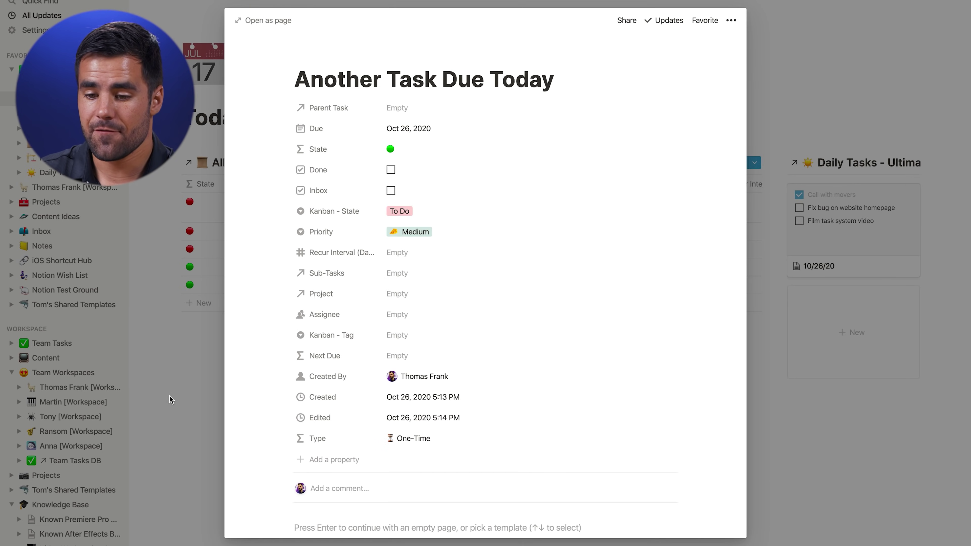
Open the Priority View board and move the Low column before Medium, then back
left_click(171, 400)
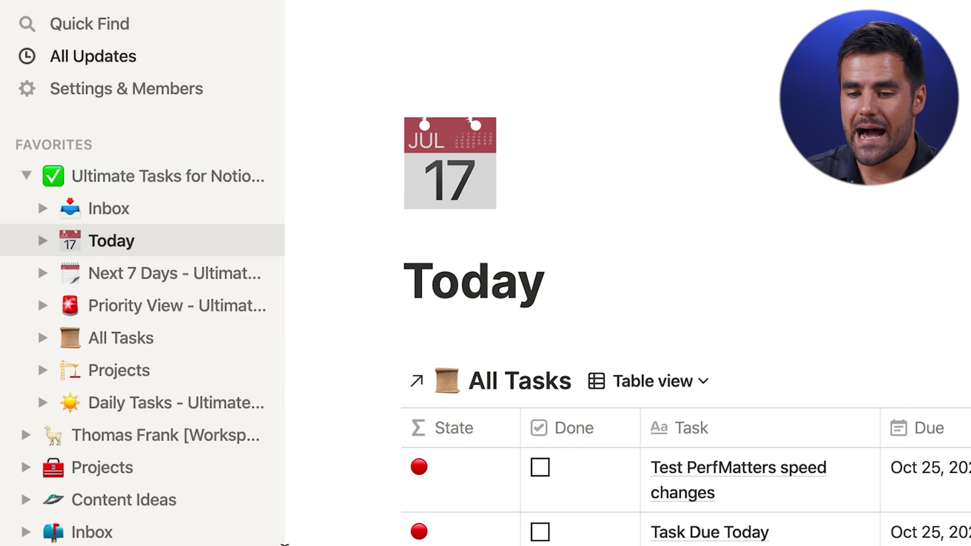
left_click(71, 130)
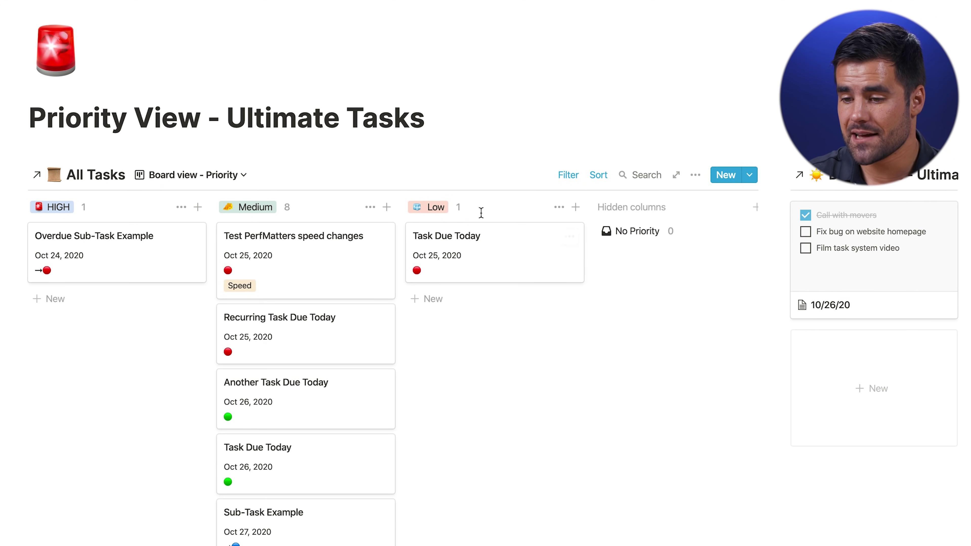
left_click_drag(427, 212, 249, 213)
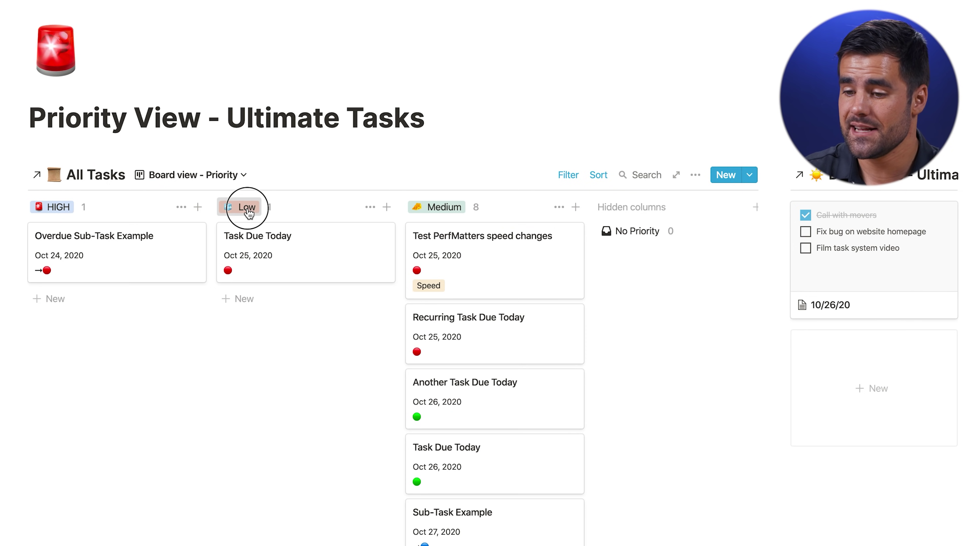
left_click_drag(248, 213, 427, 207)
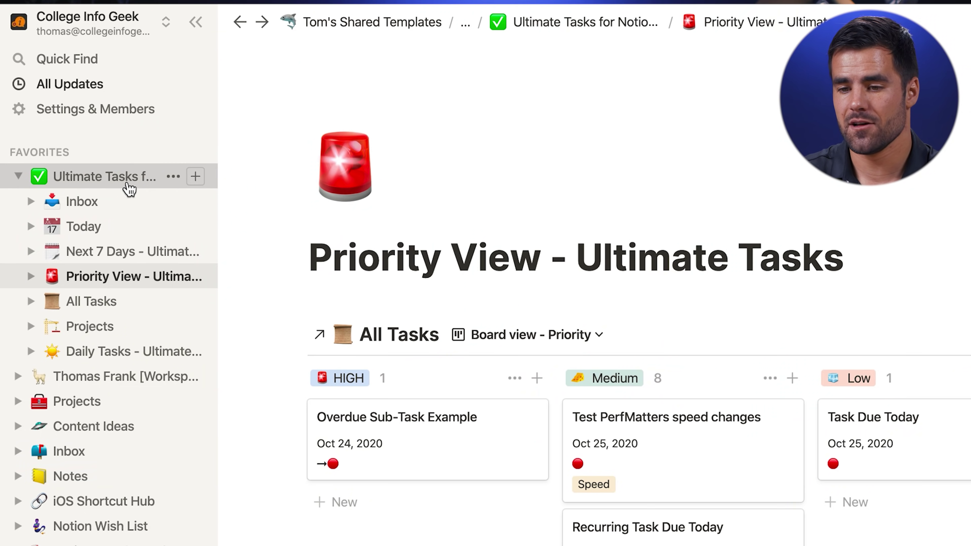
left_click(129, 186)
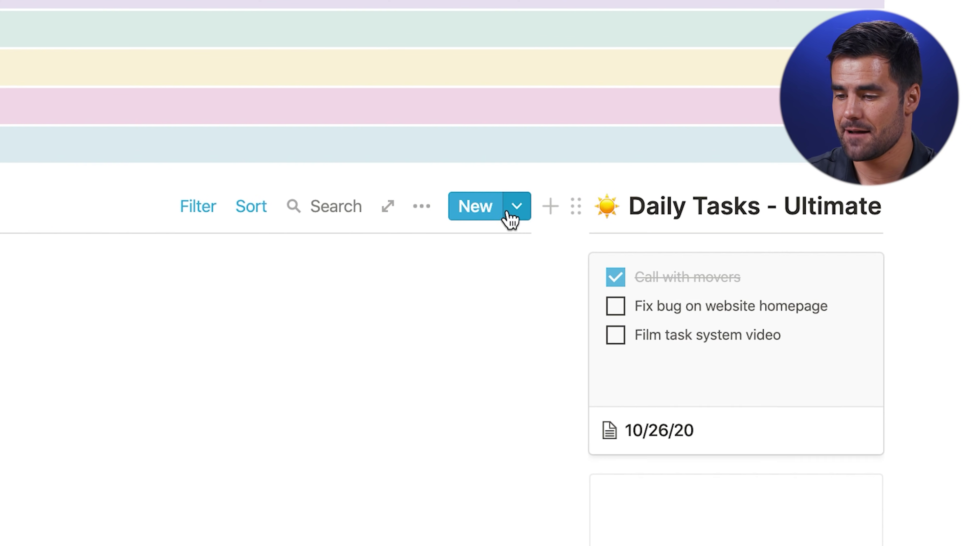
Check the new-project templates, then open the Website Redesign project as a full page
left_click(730, 267)
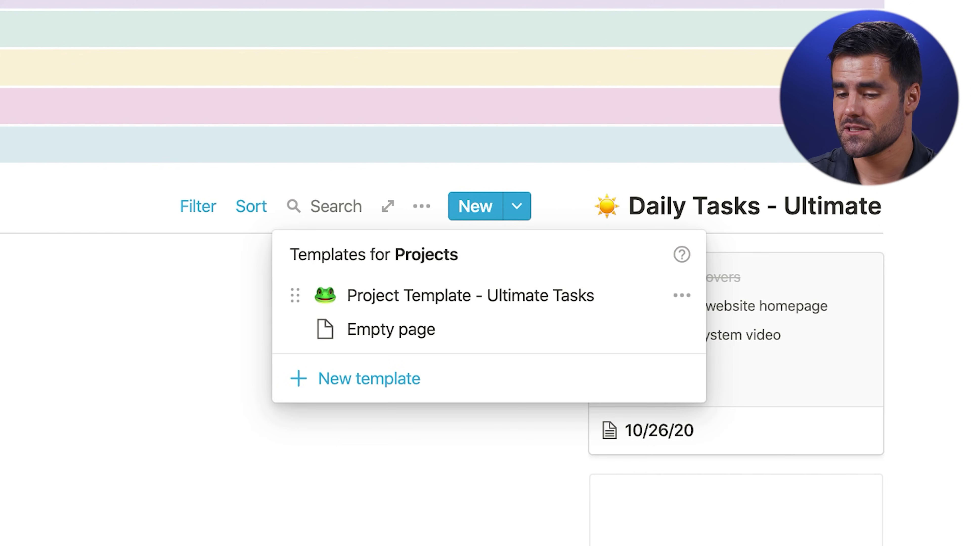
key("Escape")
left_click(119, 343)
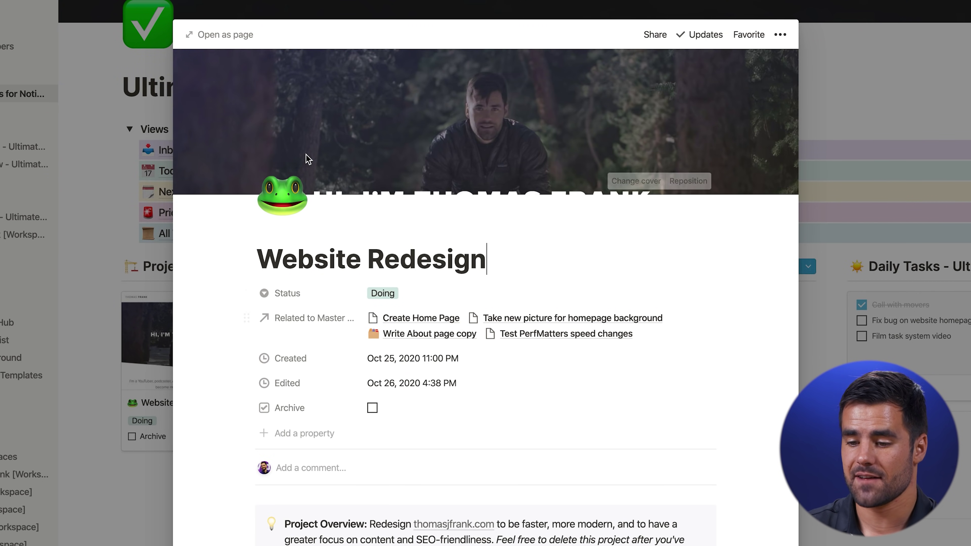
mouse_move(307, 158)
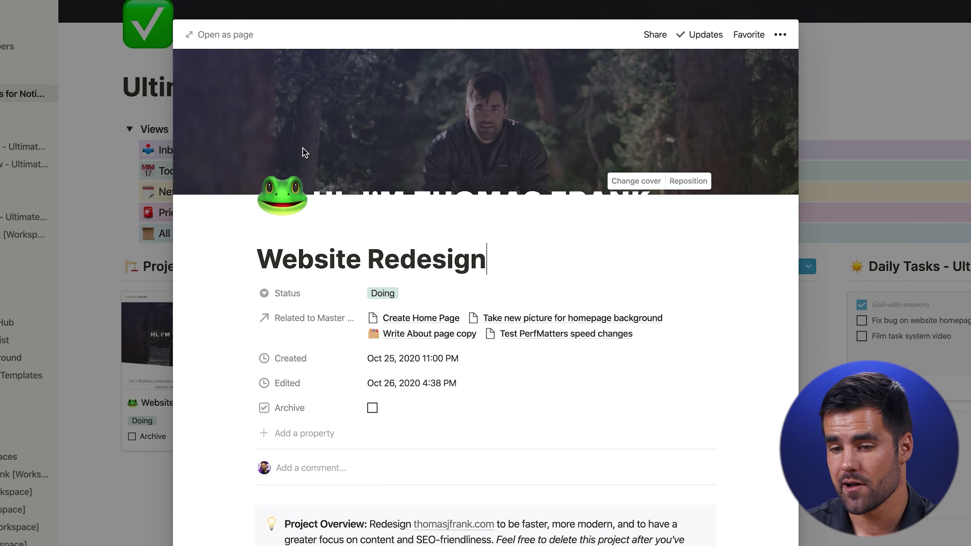
left_click(214, 35)
scroll(665, 123, "down", 5)
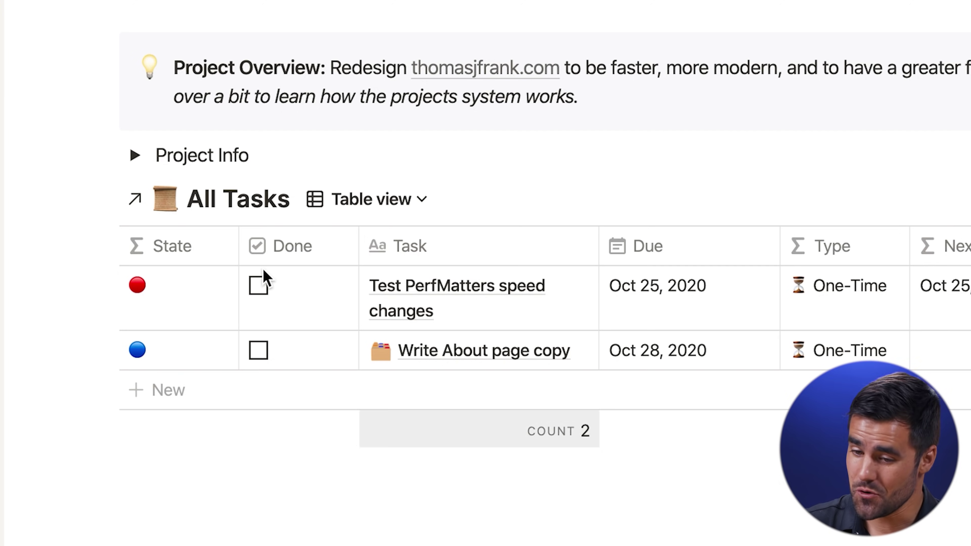
Open the original All Tasks database linked from the project page
left_click(254, 208)
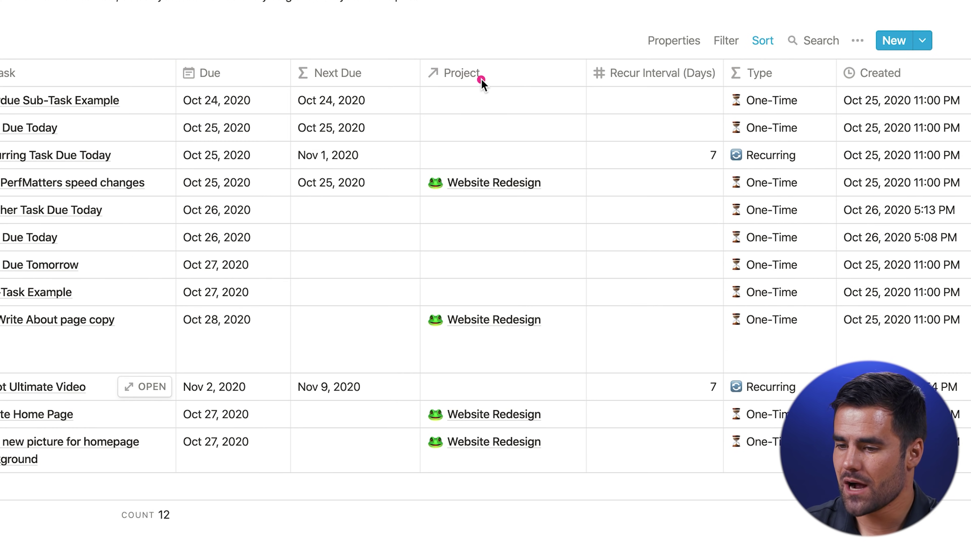
mouse_move(399, 30)
left_mouse_down()
mouse_move(622, 492)
mouse_move(616, 517)
mouse_move(587, 517)
mouse_move(597, 519)
left_mouse_up()
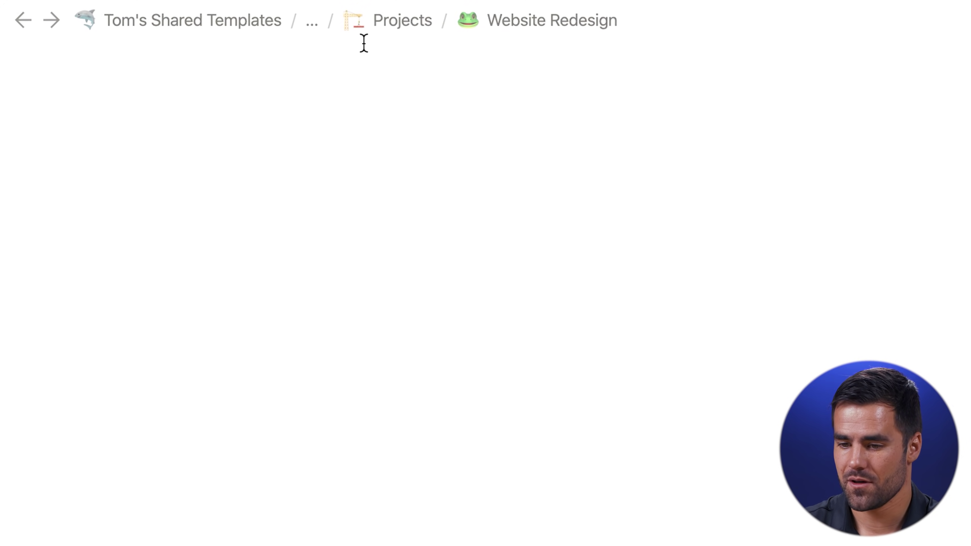
scroll(369, 71, "up", 10)
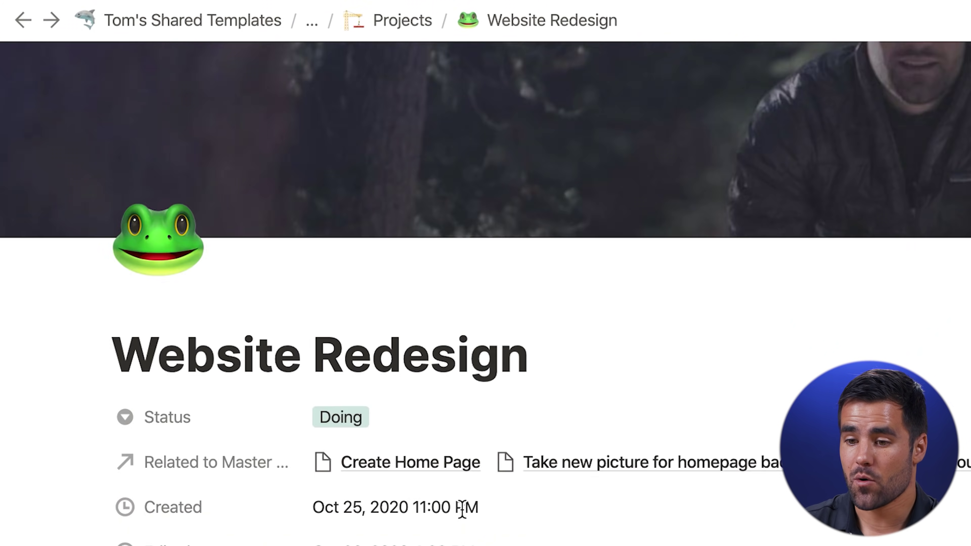
Add a 'Debug home page' task due Oct 26 to the project's table and check its filters
scroll(464, 288, "down", 5)
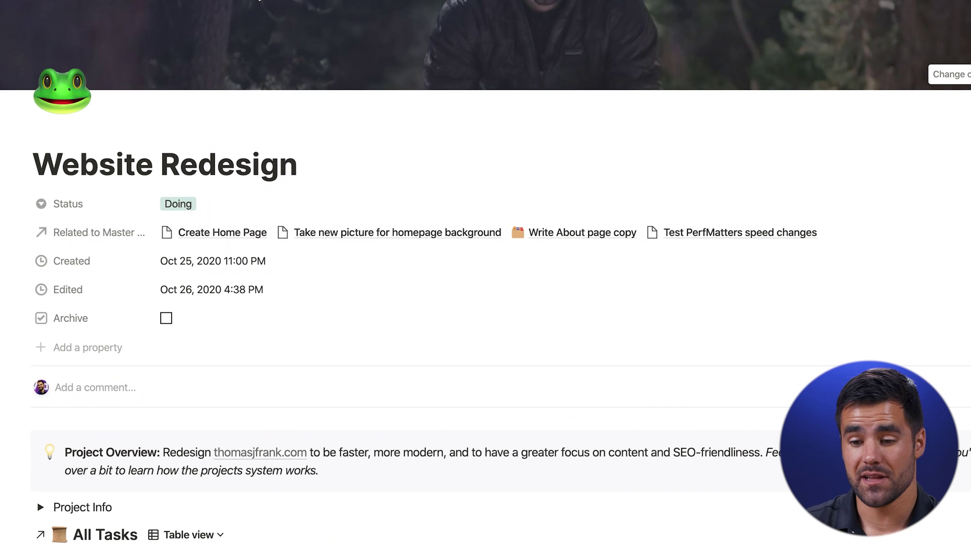
scroll(486, 274, "down", 2)
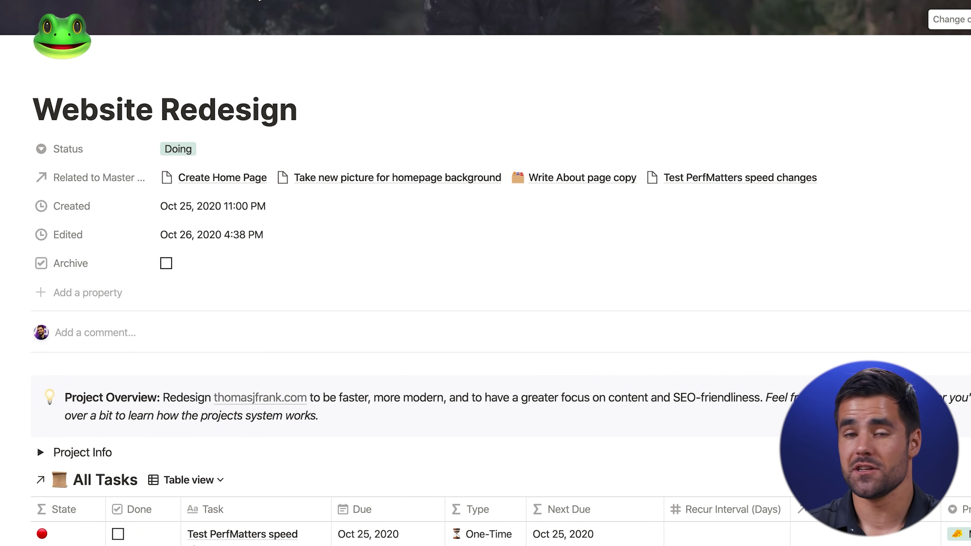
scroll(413, 135, "up", 2)
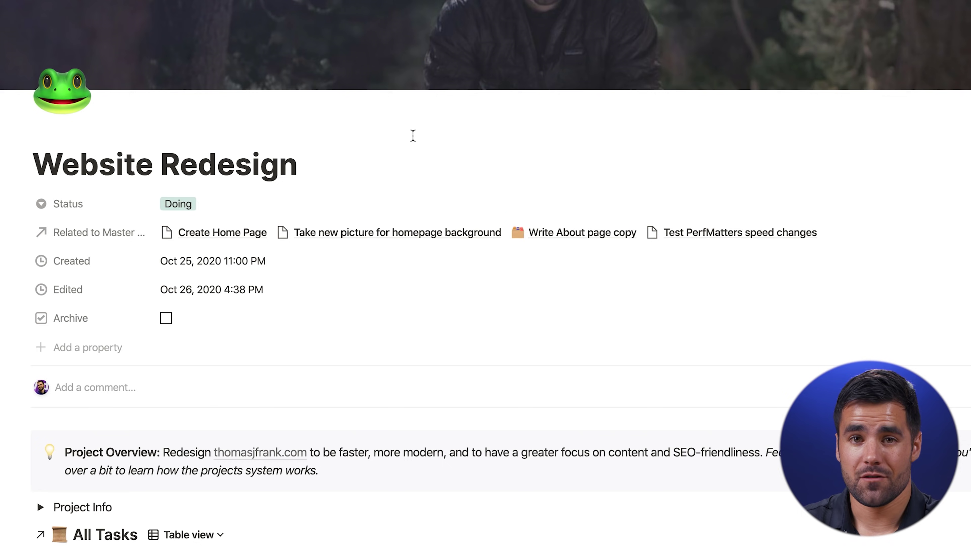
scroll(412, 135, "down", 10)
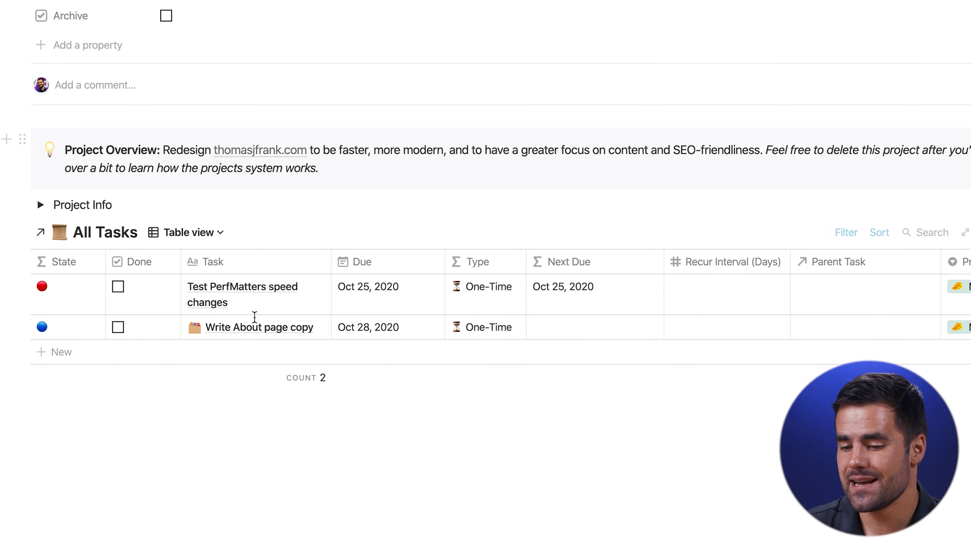
left_click(213, 359)
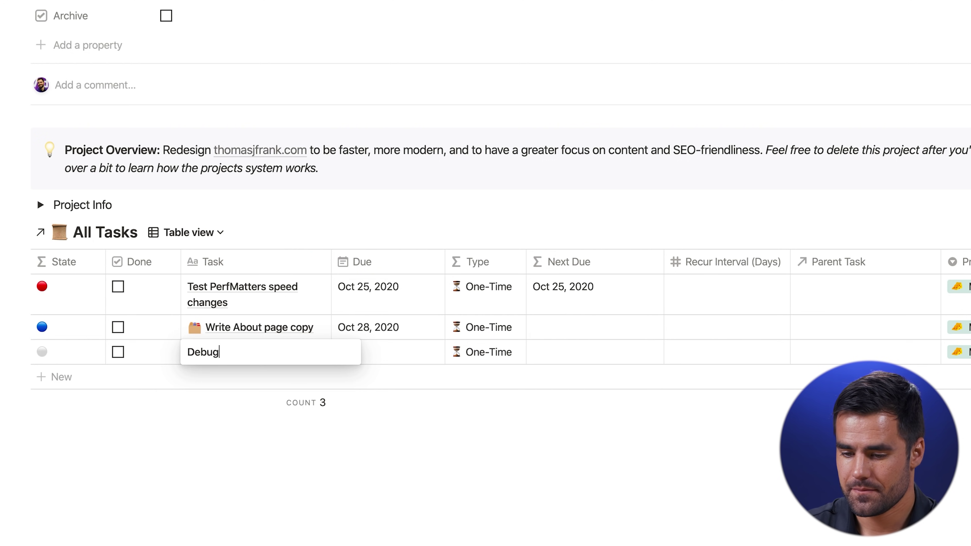
type("Debug home page")
key("Tab")
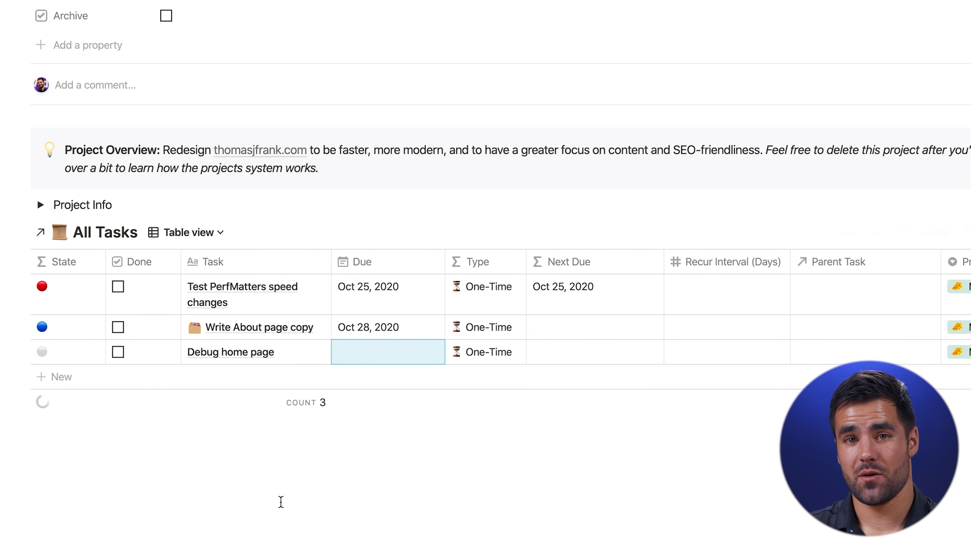
left_click(384, 360)
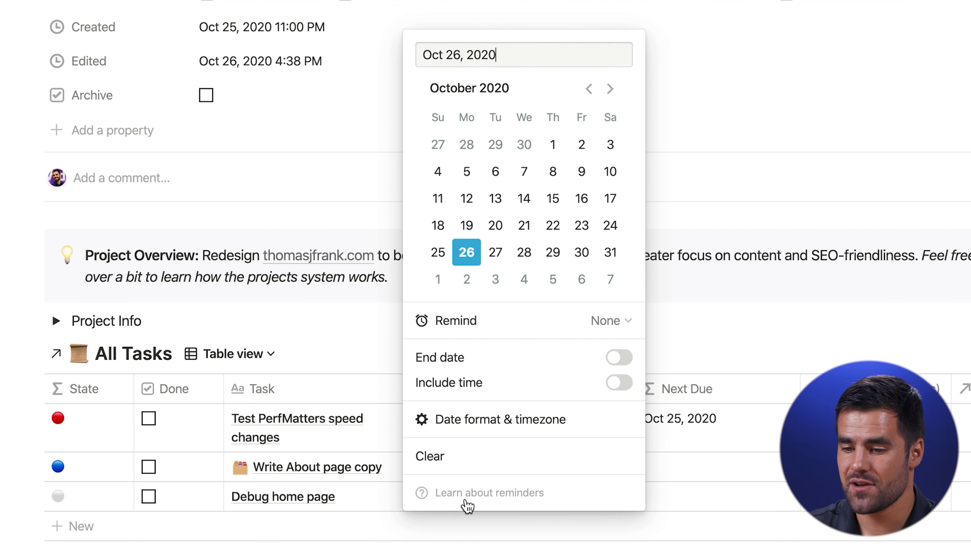
left_click(467, 254)
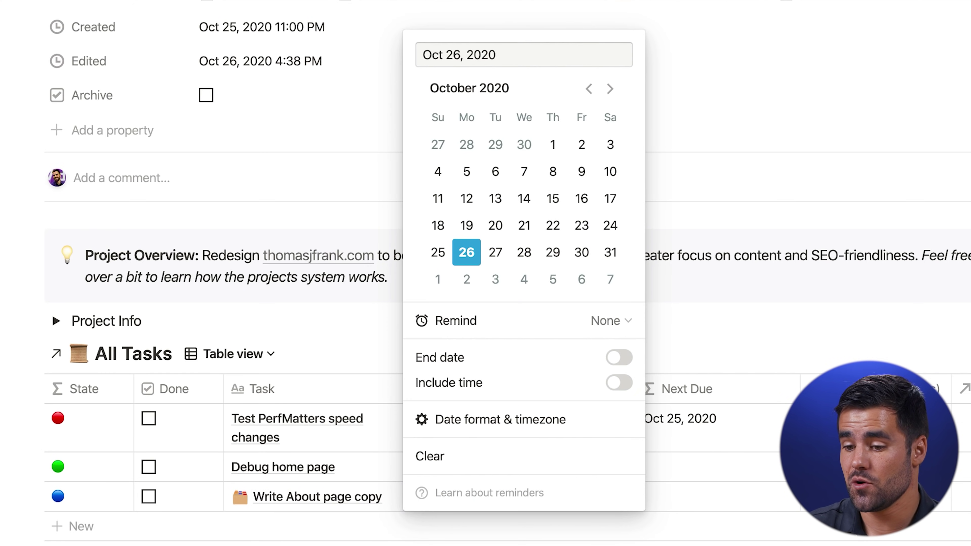
key("Escape")
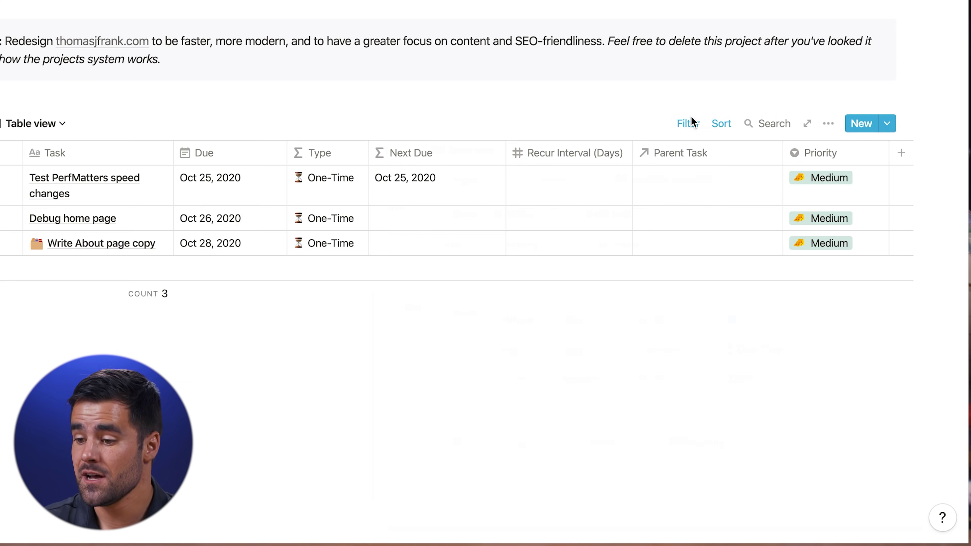
left_click(690, 123)
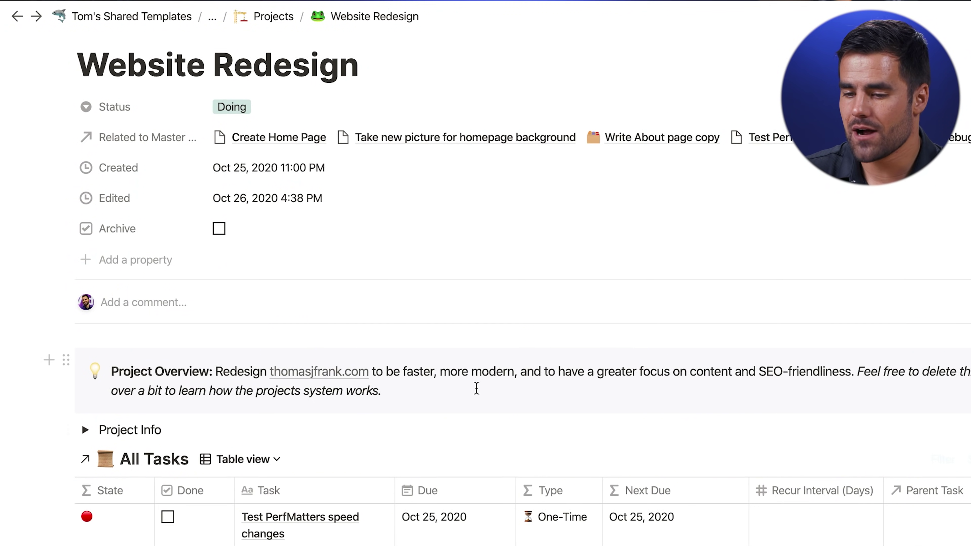
scroll(476, 389, "down", 5)
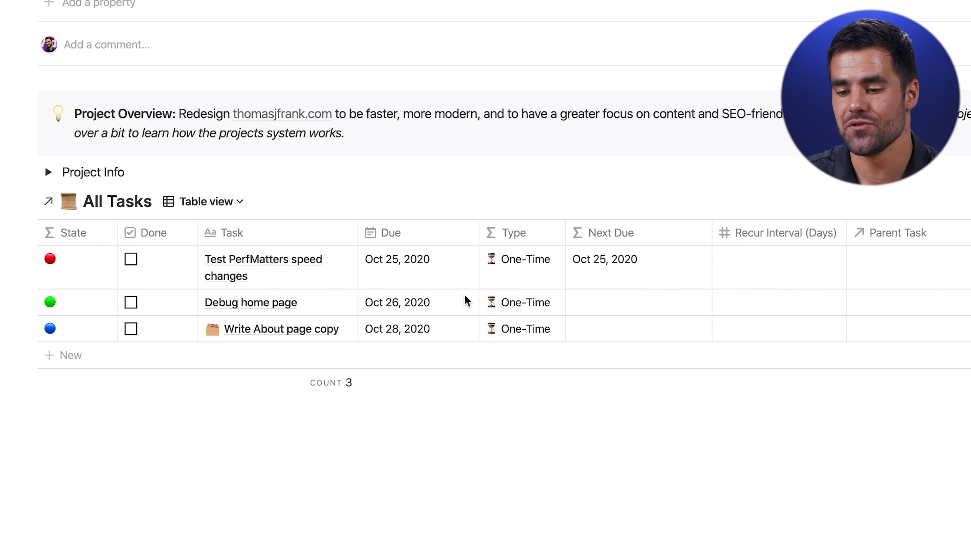
Regroup the project's tasks into a Tag board and start a 'Design courses' card under Design
left_click(215, 202)
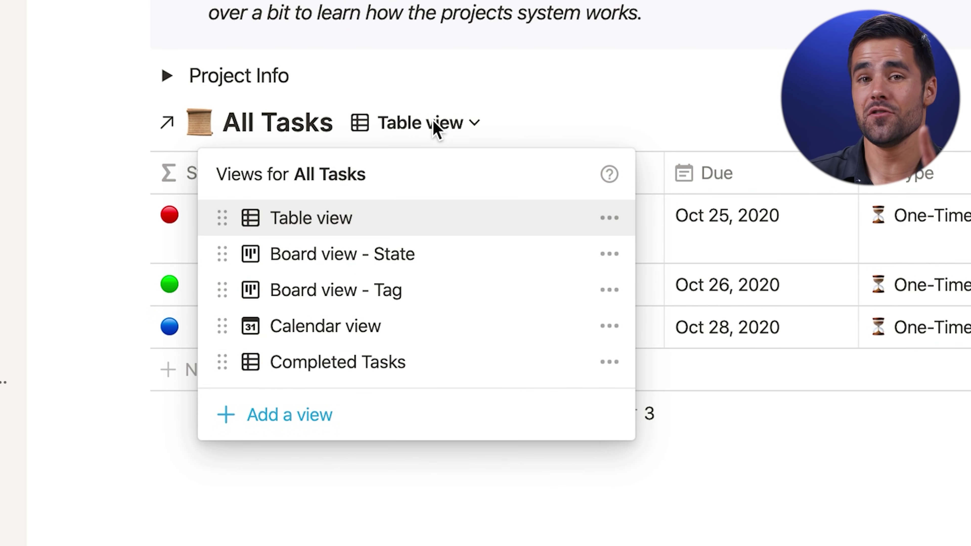
left_click(412, 256)
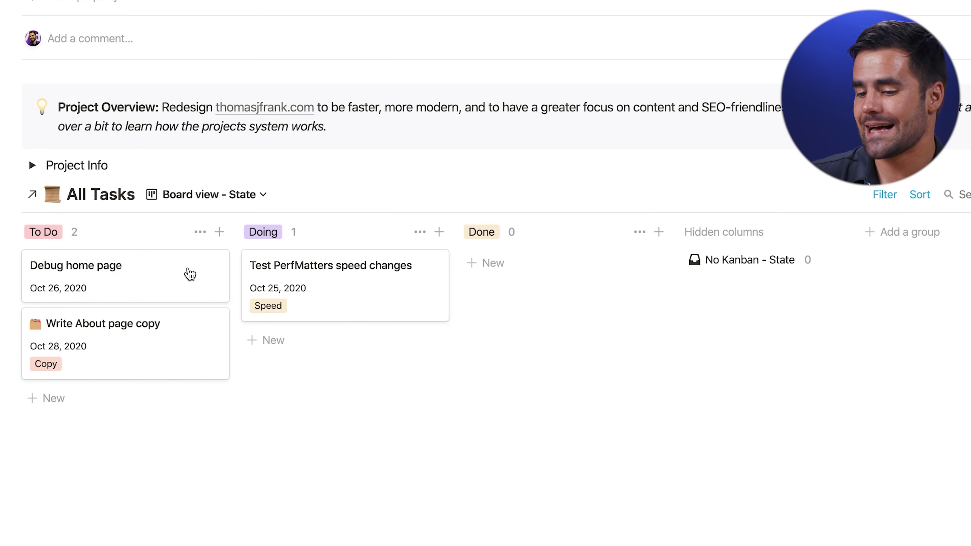
scroll(405, 516, "down", 2)
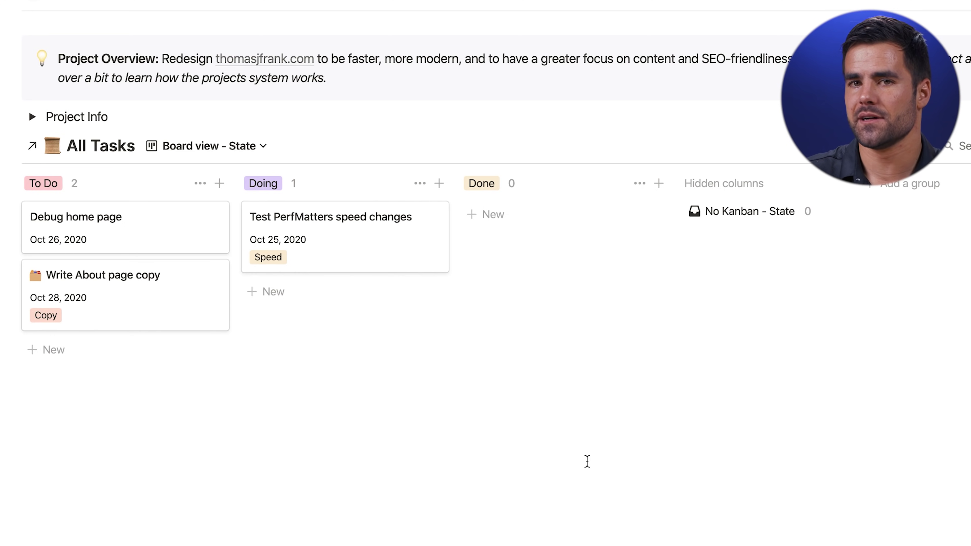
left_click(218, 145)
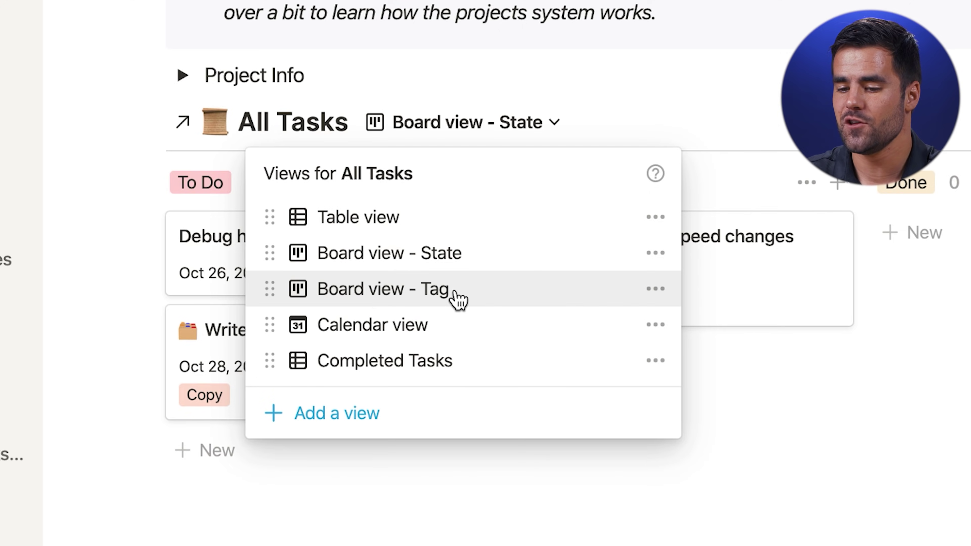
left_click(470, 289)
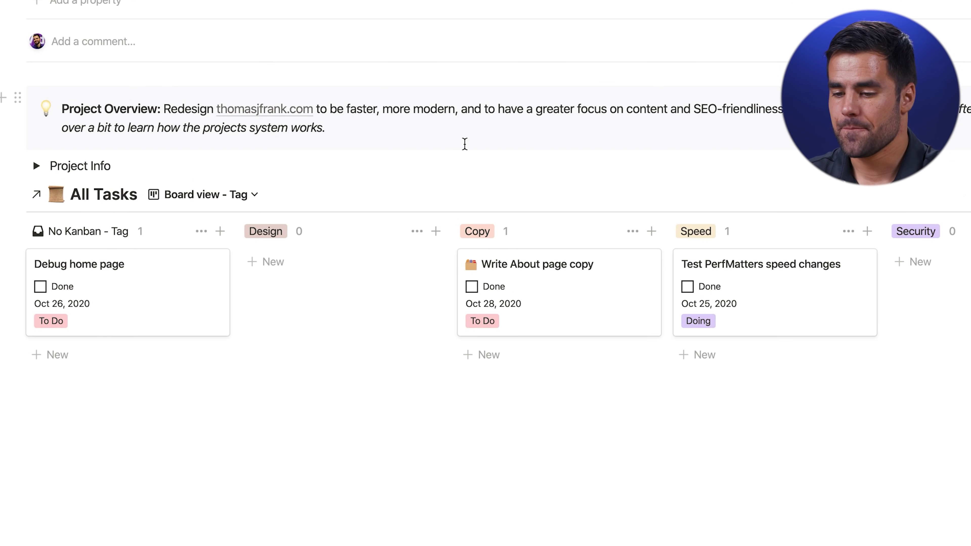
scroll(267, 376, "right", 3)
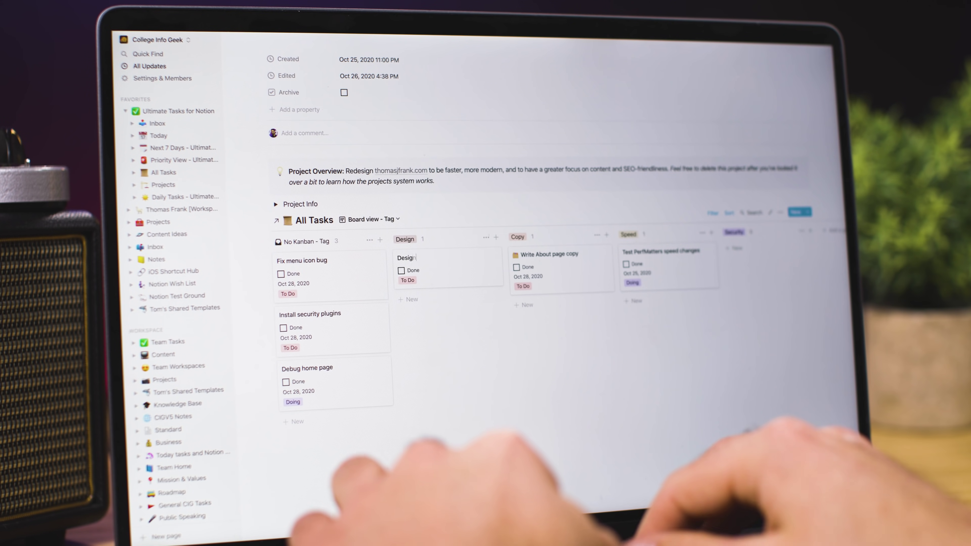
type("Design courses page")
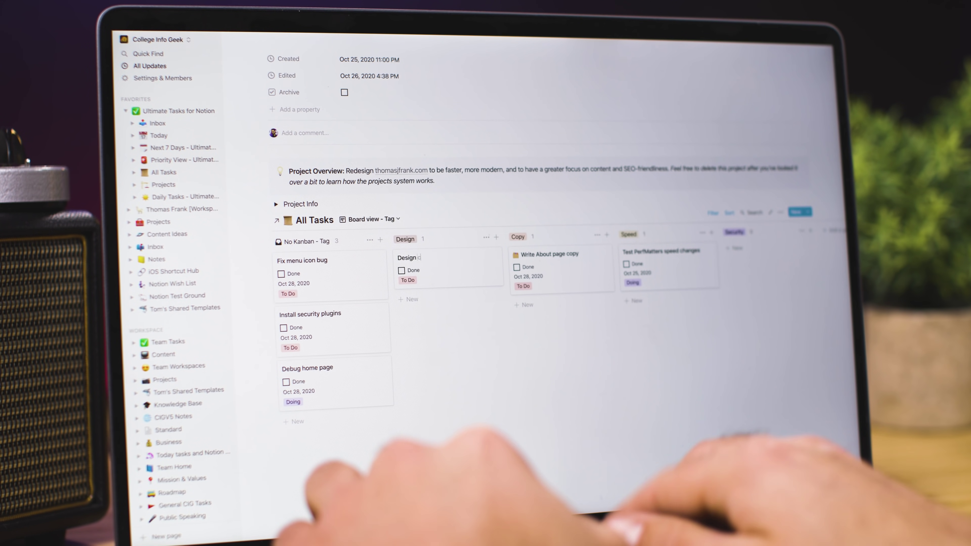
Apply the Task with Sub-Tasks template and add a 'Figure out title font' sub-task
left_click(451, 271)
scroll(451, 271, "down", 3)
left_click(402, 315)
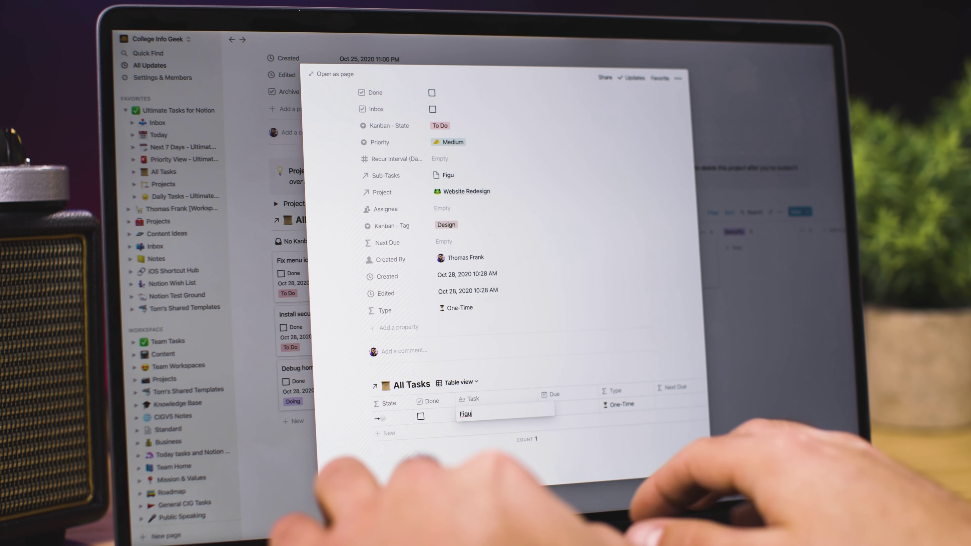
type("Figure out title font")
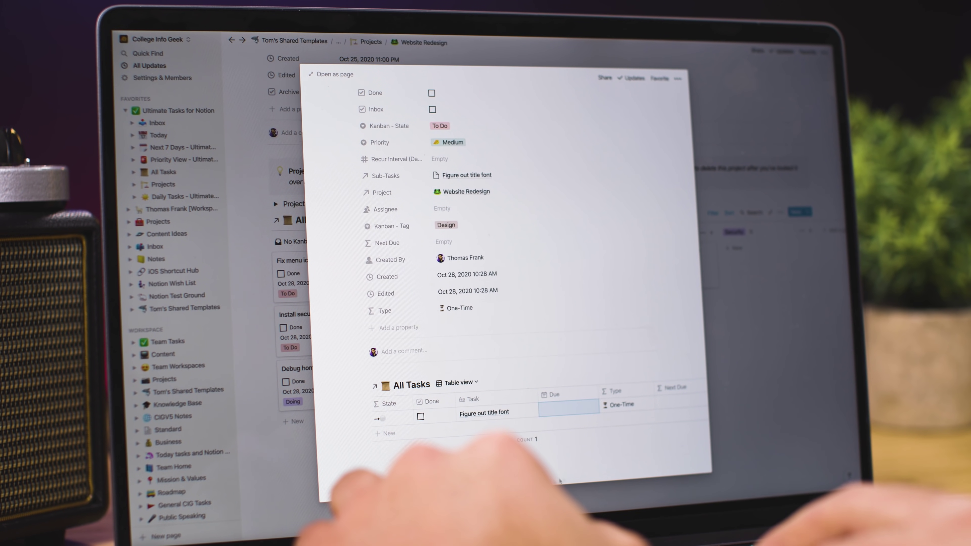
left_click(564, 411)
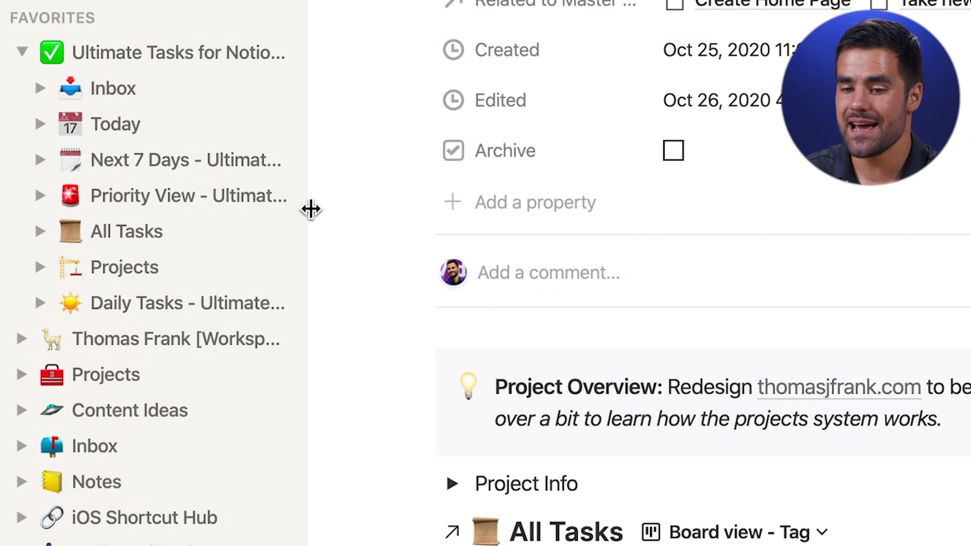
left_click(115, 132)
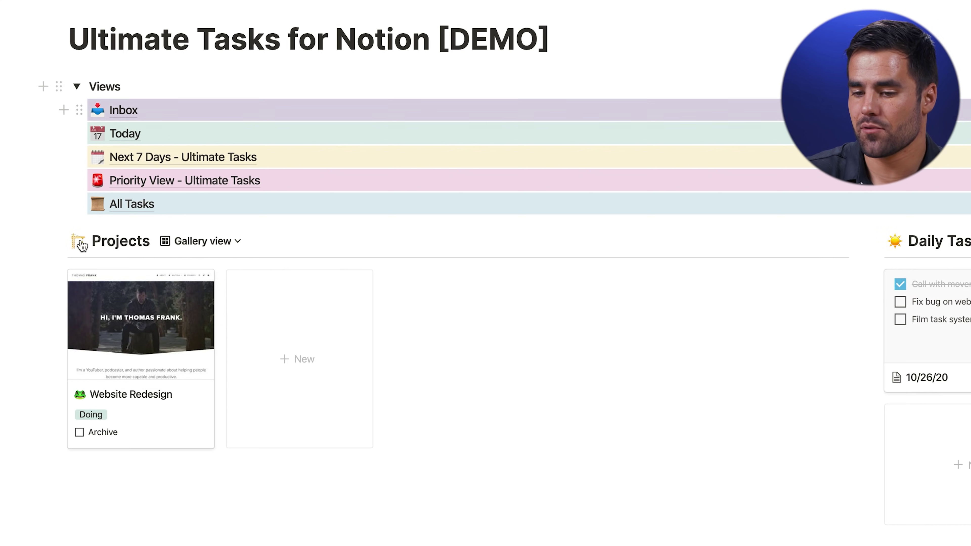
Create a 'House Move' project from Project Template - Ultimate Tasks and open it full page
left_click(291, 371)
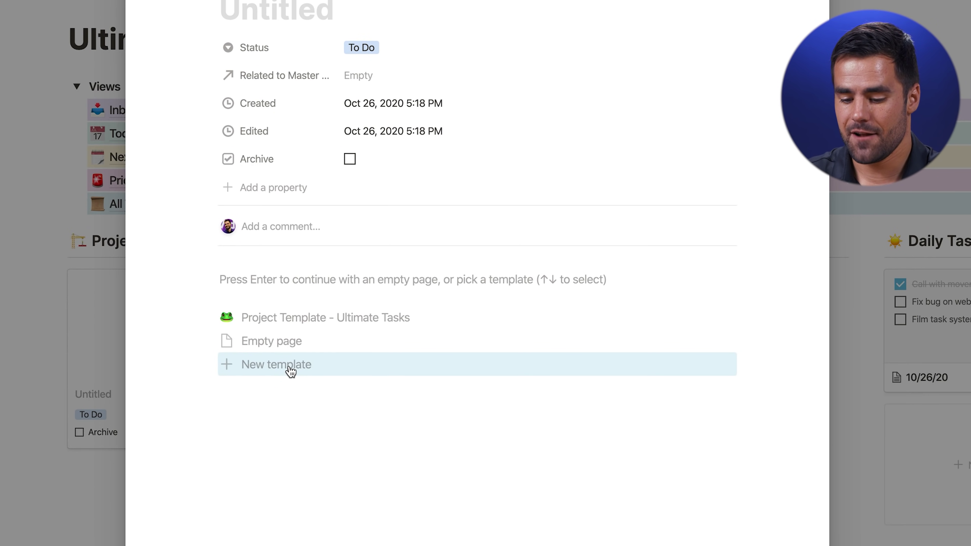
left_click_drag(190, 282, 528, 361)
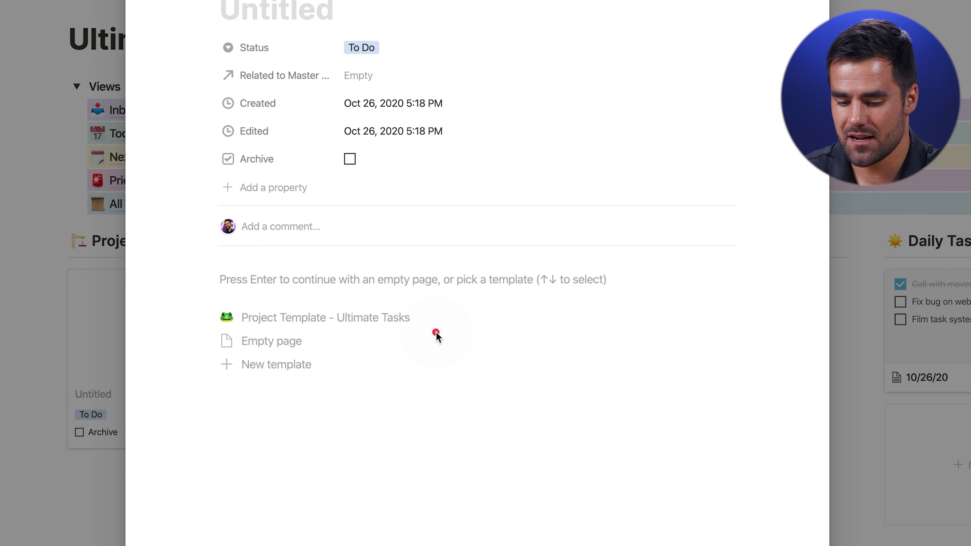
left_click(382, 324)
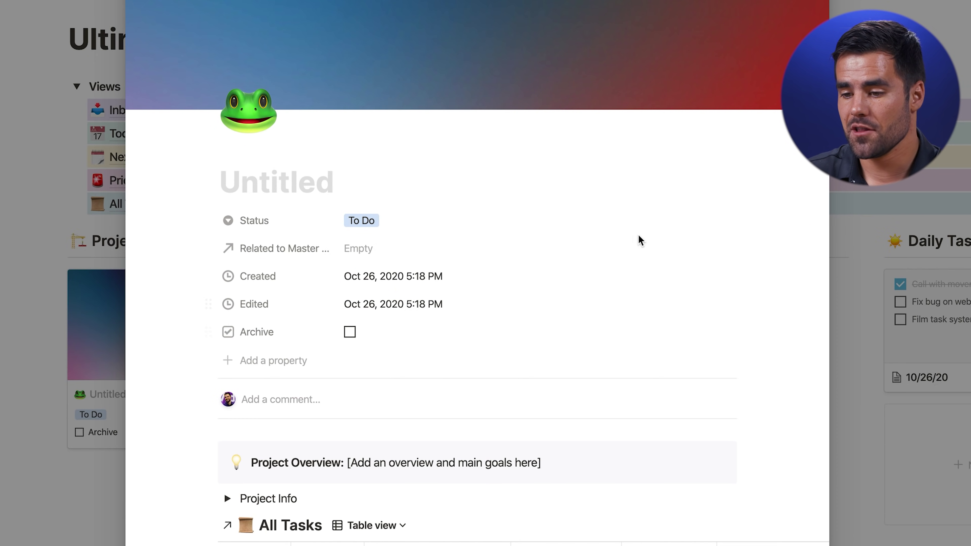
scroll(639, 240, "down", 2)
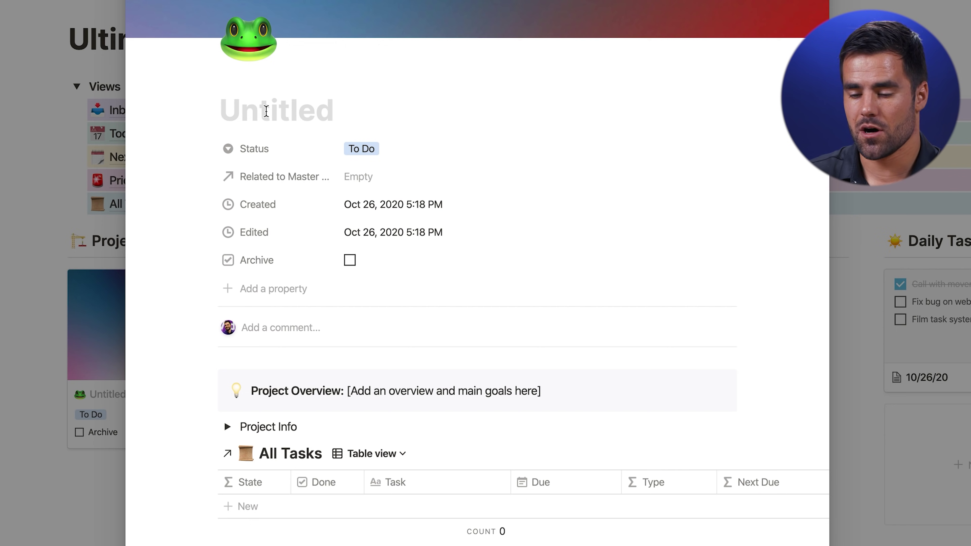
type("House Move")
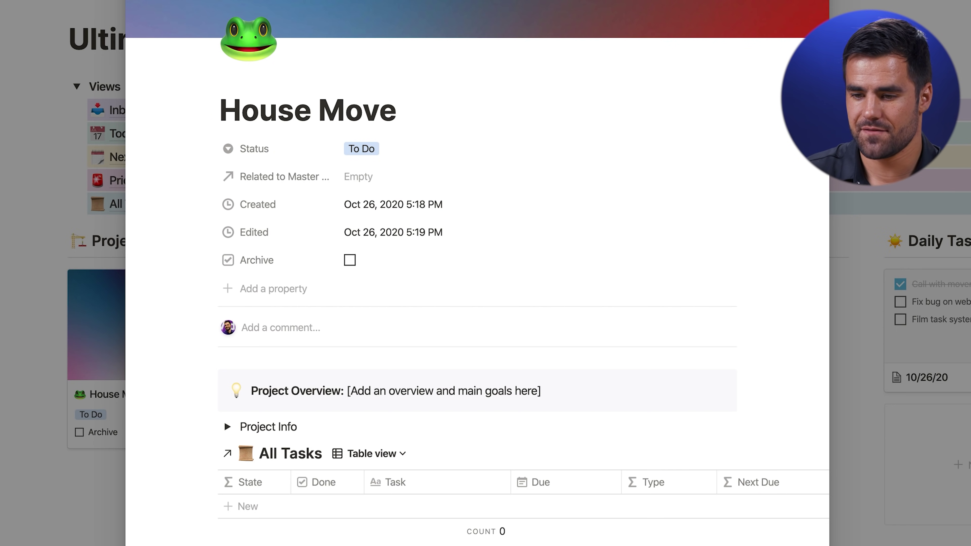
key("super+Return")
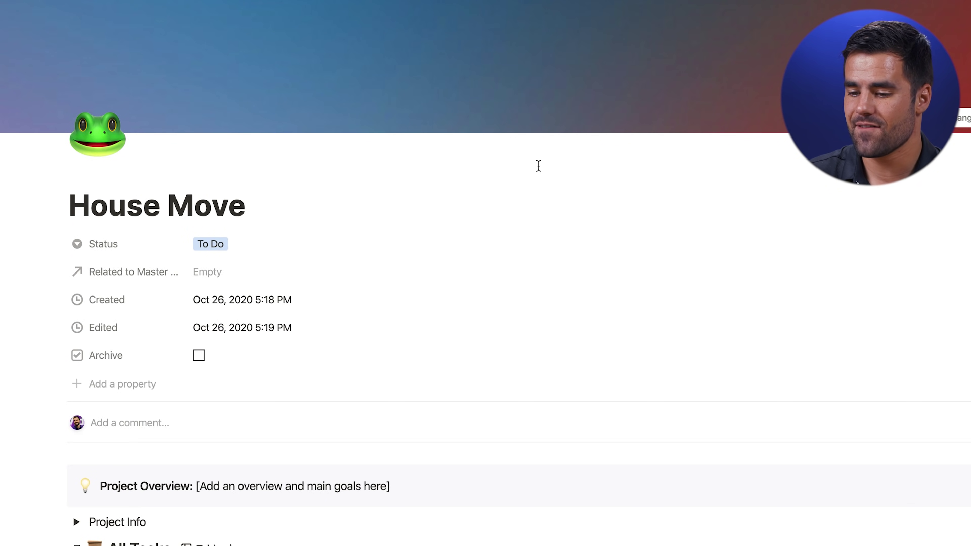
Add a 'Pack books' task due Oct 26, 2020, then view the Today task list
scroll(486, 345, "down", 3)
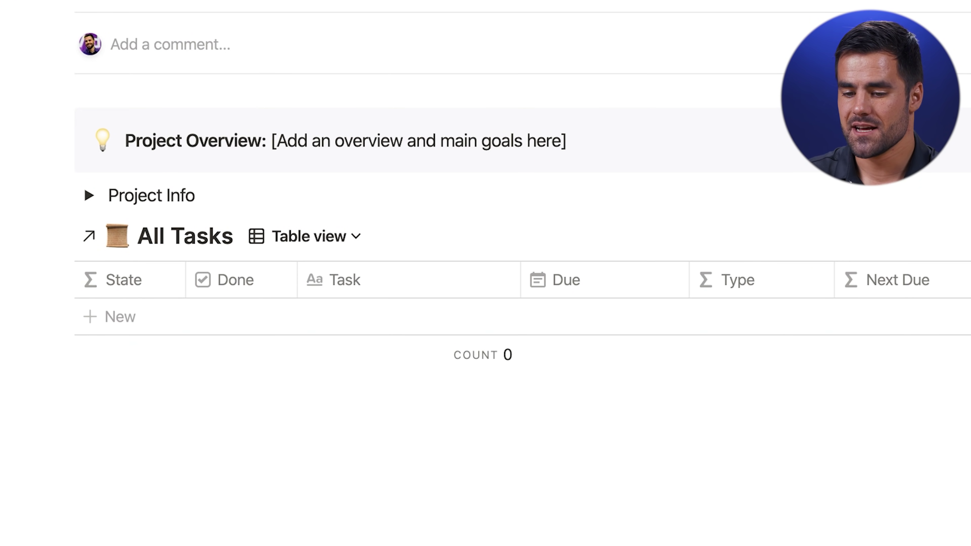
left_click(322, 335)
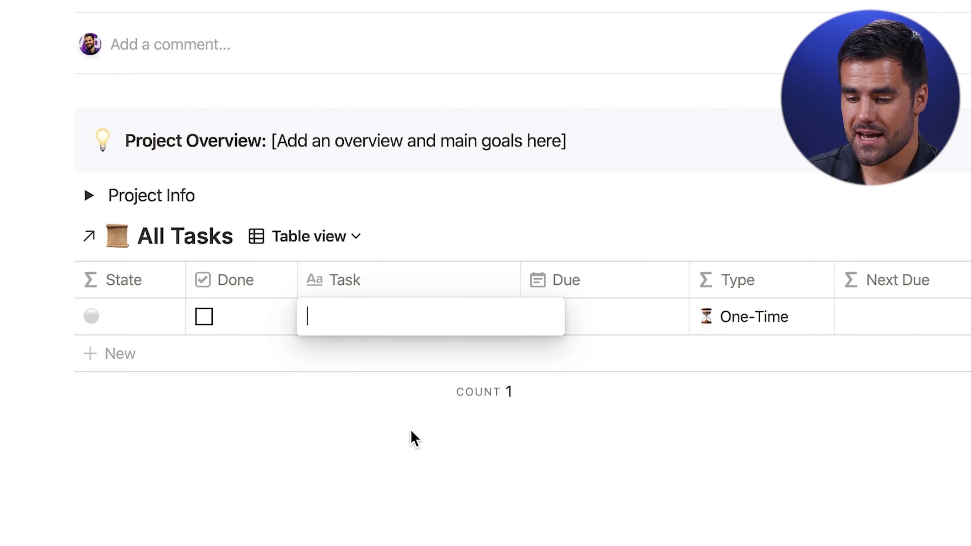
type("Pack book")
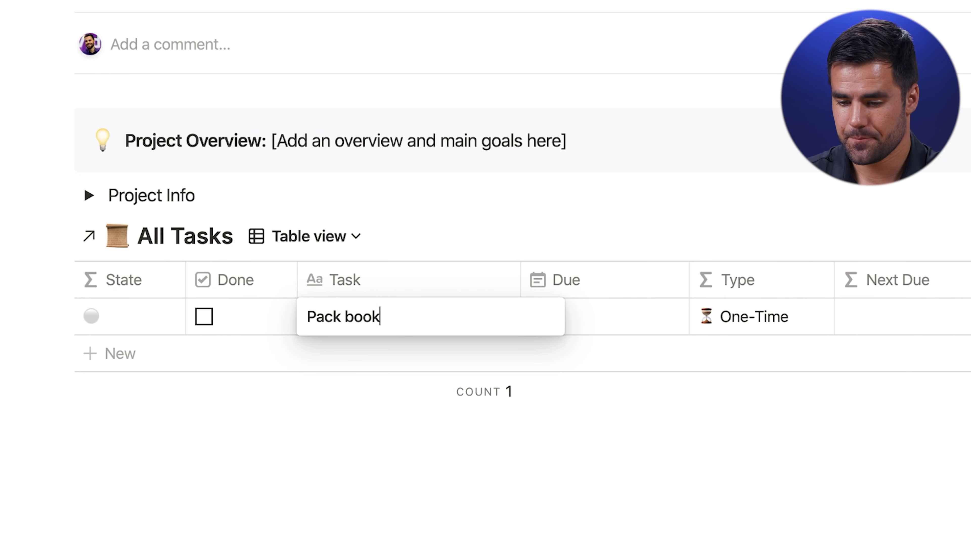
type("s")
key("Tab")
left_click(617, 331)
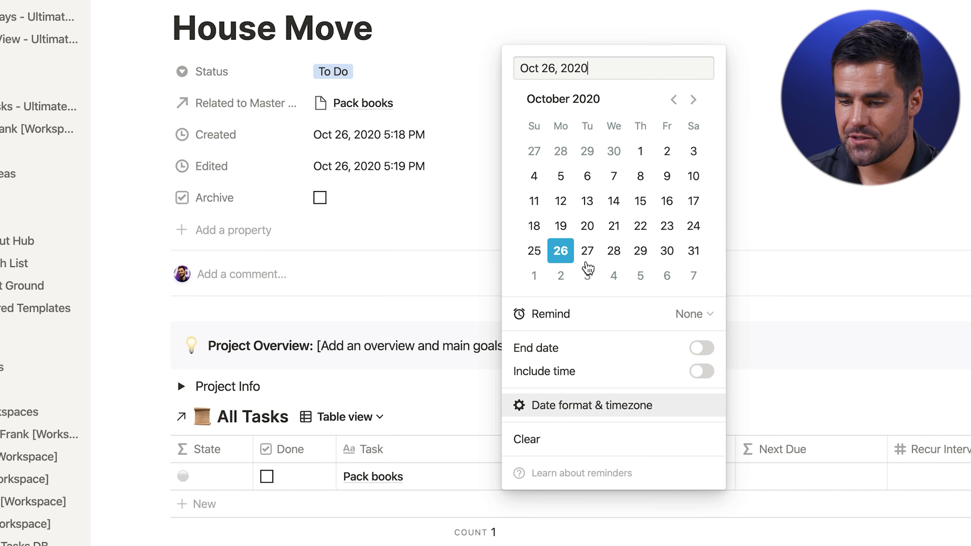
left_click(561, 251)
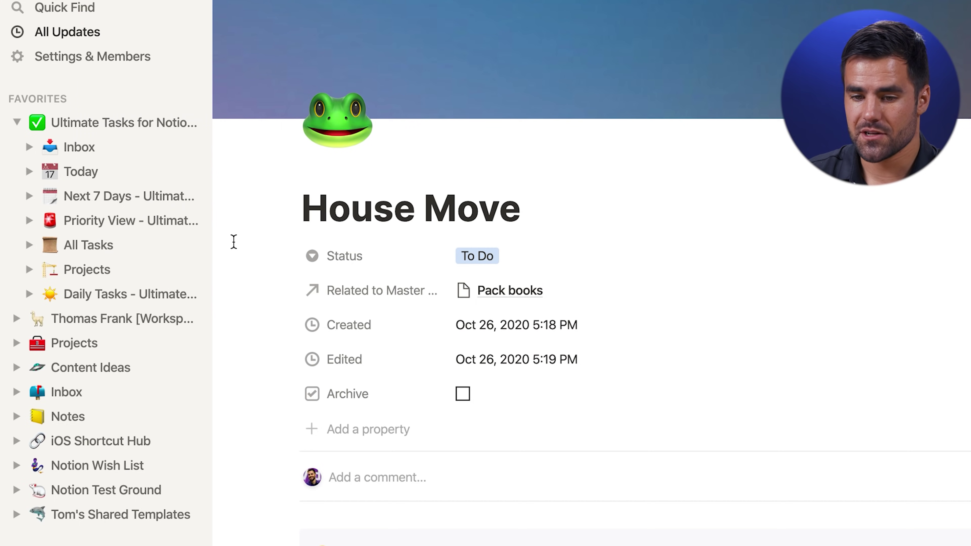
left_click(103, 180)
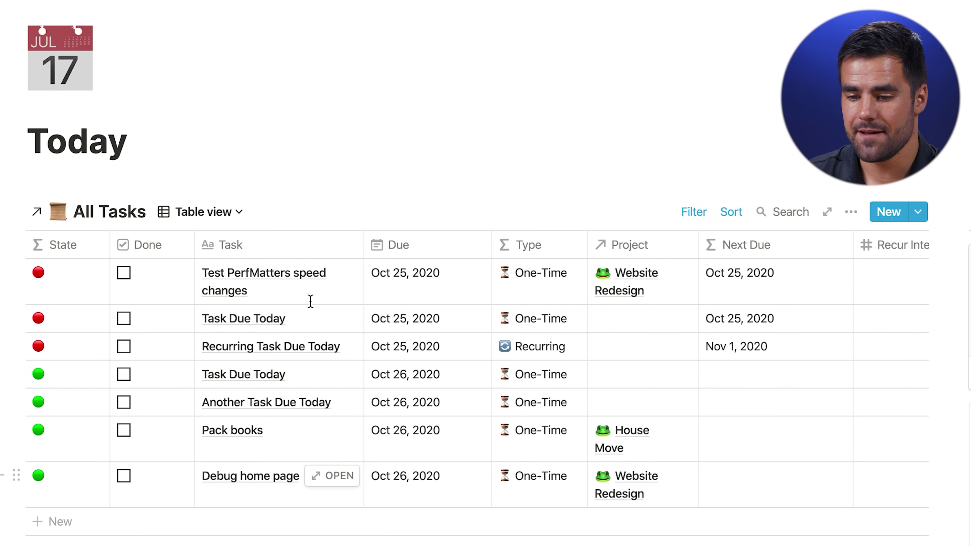
Open House Move from the Pack books task and replace its frog icon with a house emoji
left_click(644, 435)
left_click(653, 491)
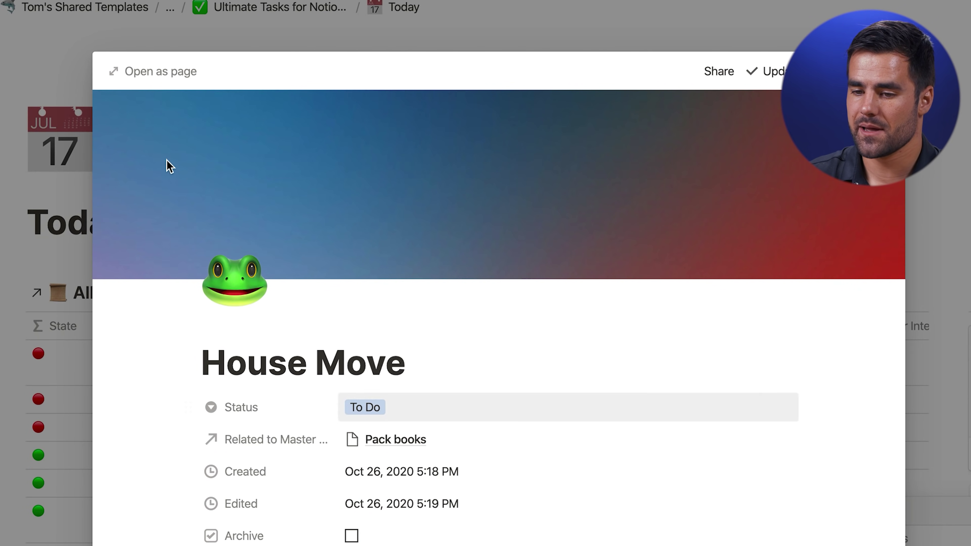
left_click(165, 79)
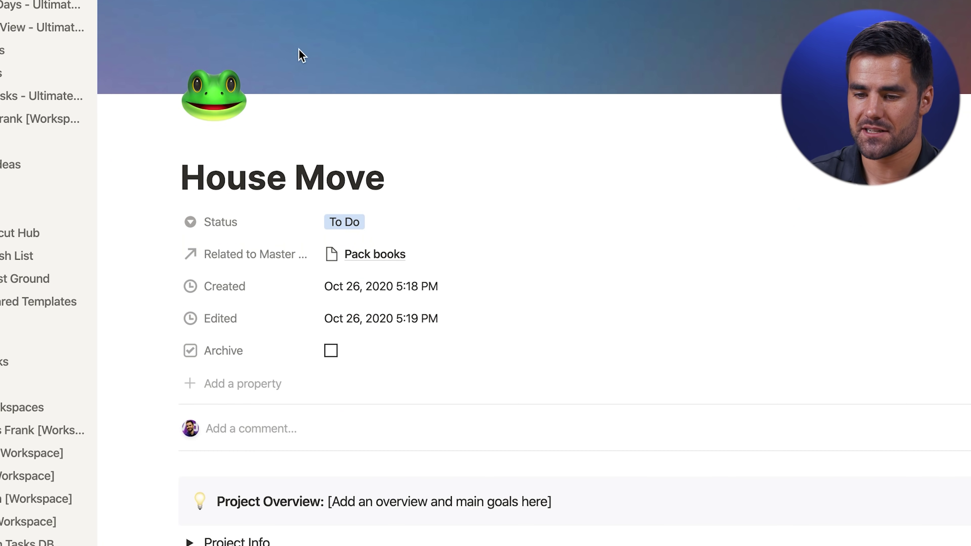
left_click(218, 82)
type("house")
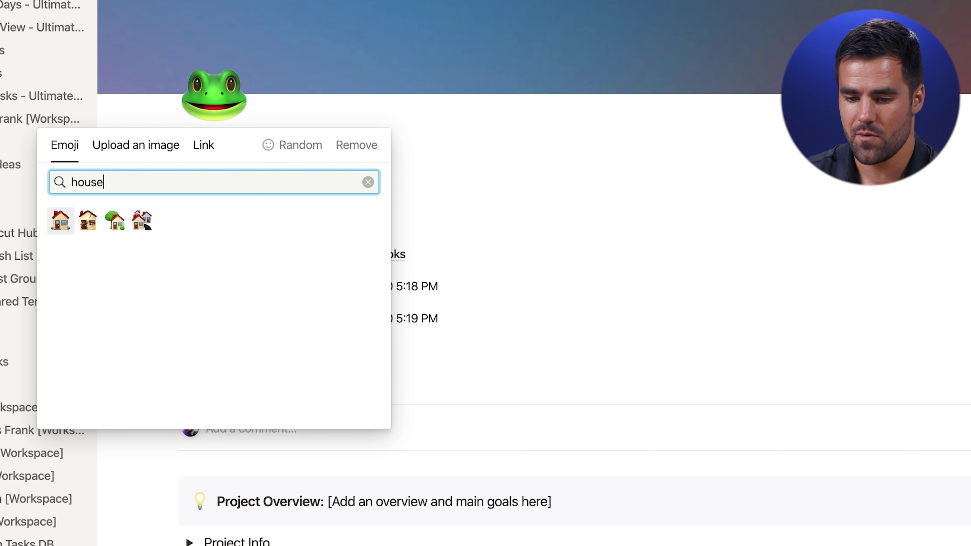
left_click(60, 220)
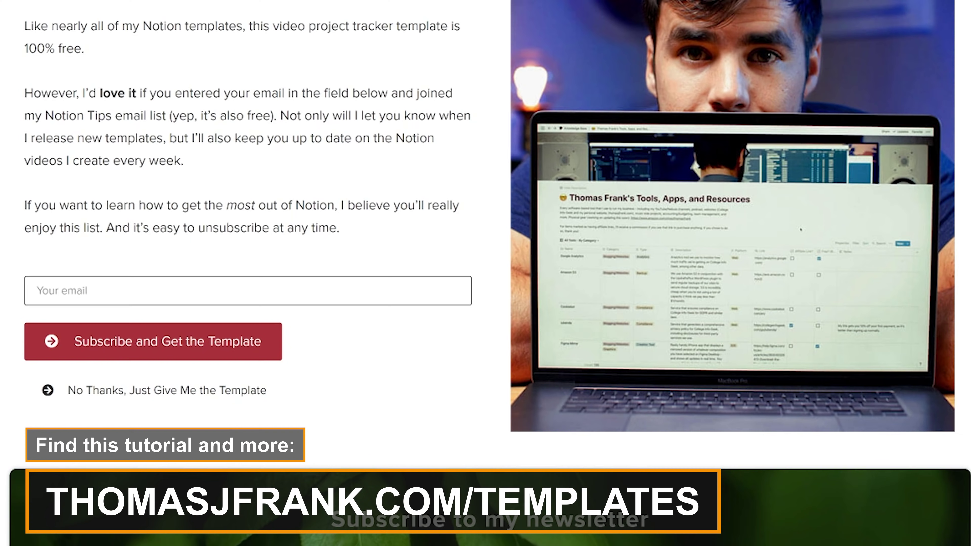
Enter an e-mail address into the template page's newsletter sign-up field
type("yesIwanttolear")
type("@")
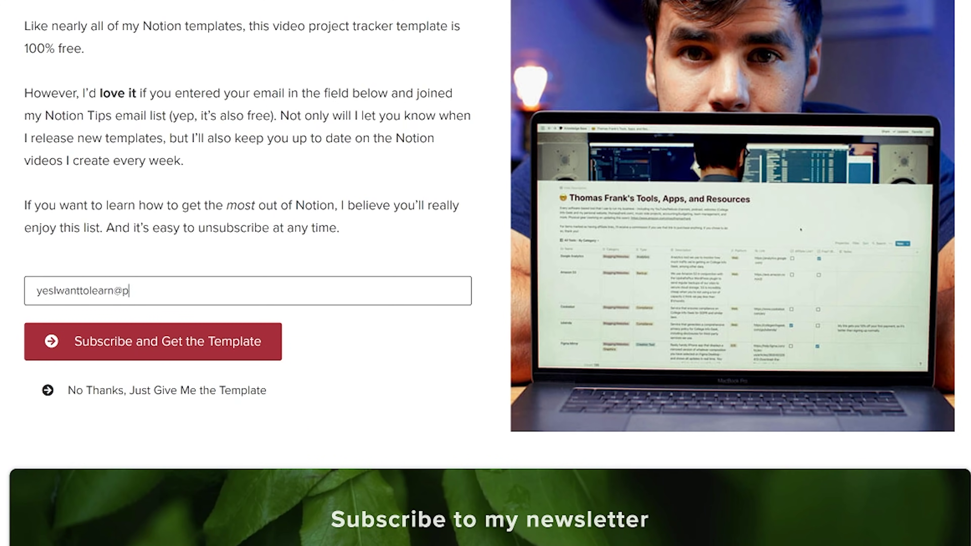
type("please.com")
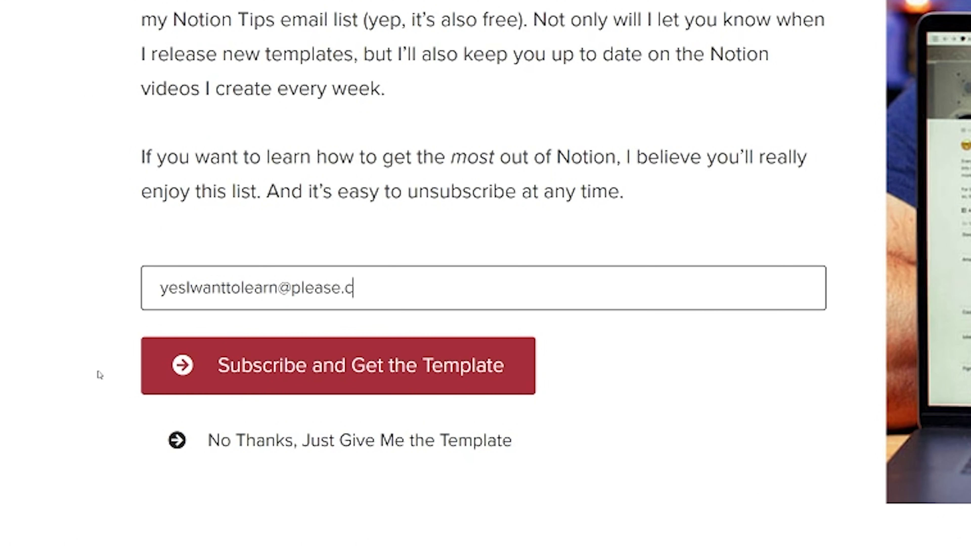